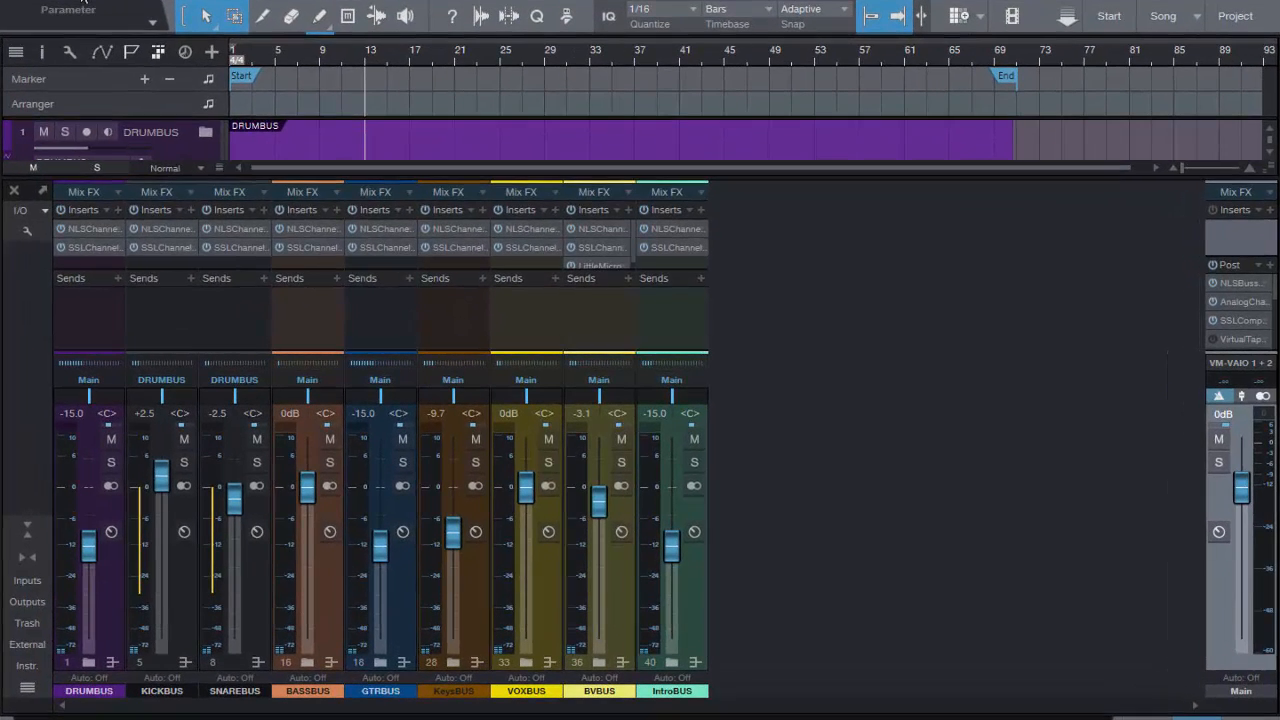
- Review the stem export options with Tracks as the source type, then cancel without exporting
{"action": "left_click", "coordinate": [85, 3]}
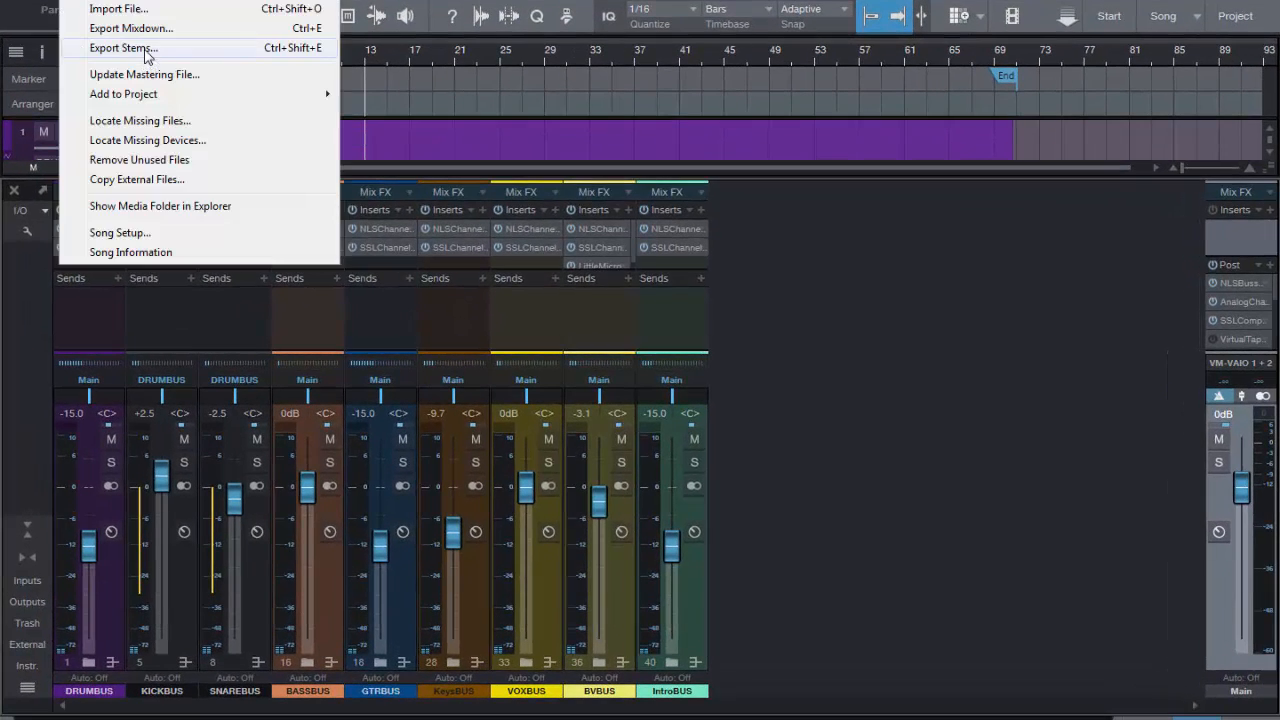
{"action": "left_click", "coordinate": [122, 48]}
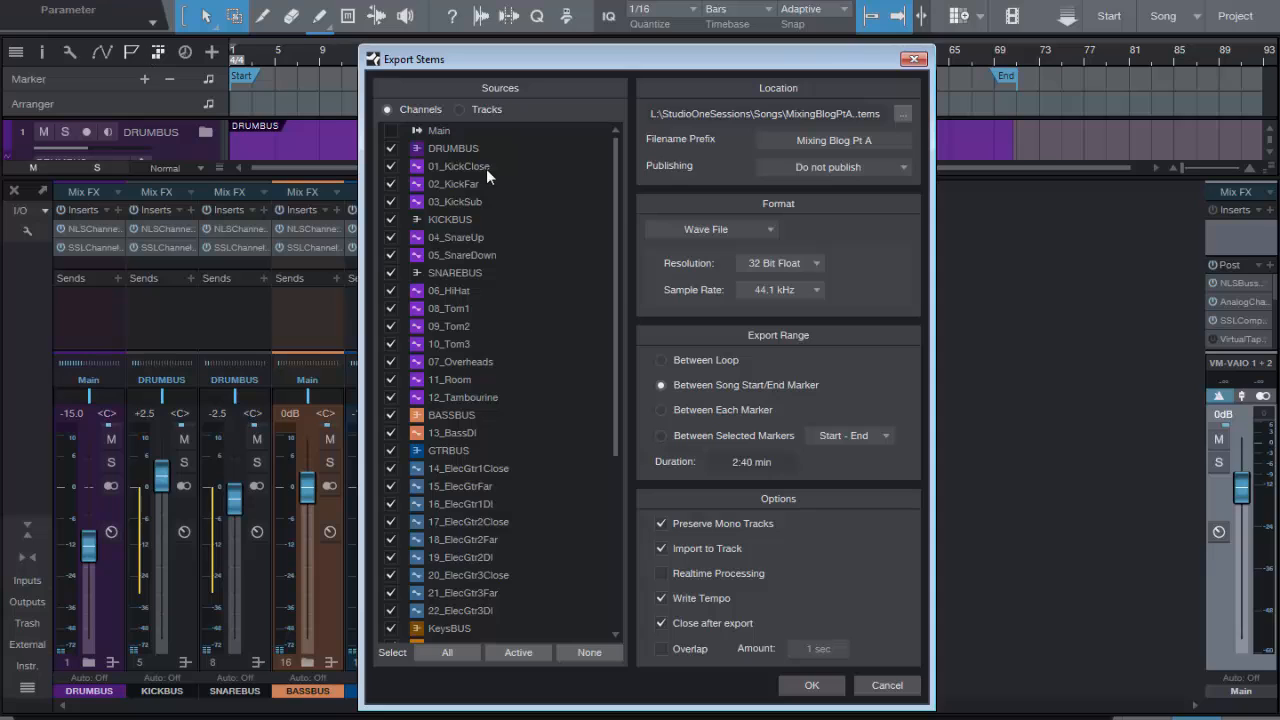
{"action": "left_click", "coordinate": [459, 110]}
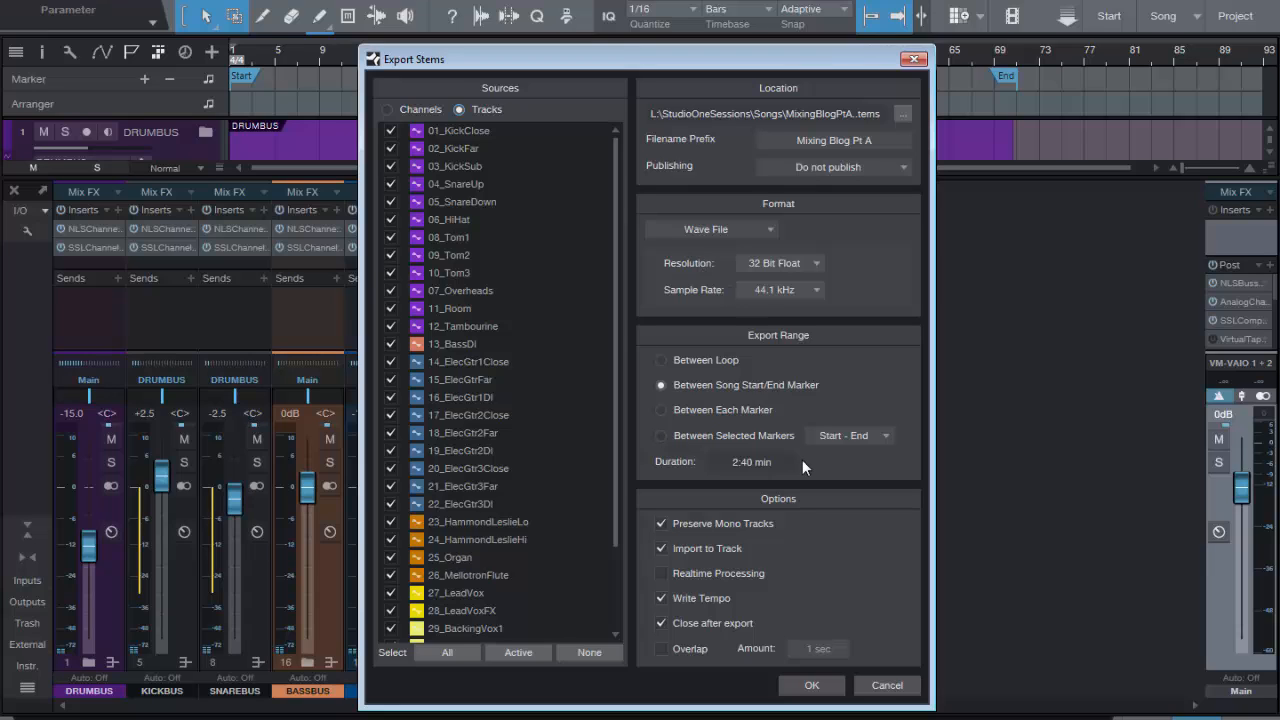
{"action": "left_click", "coordinate": [888, 685]}
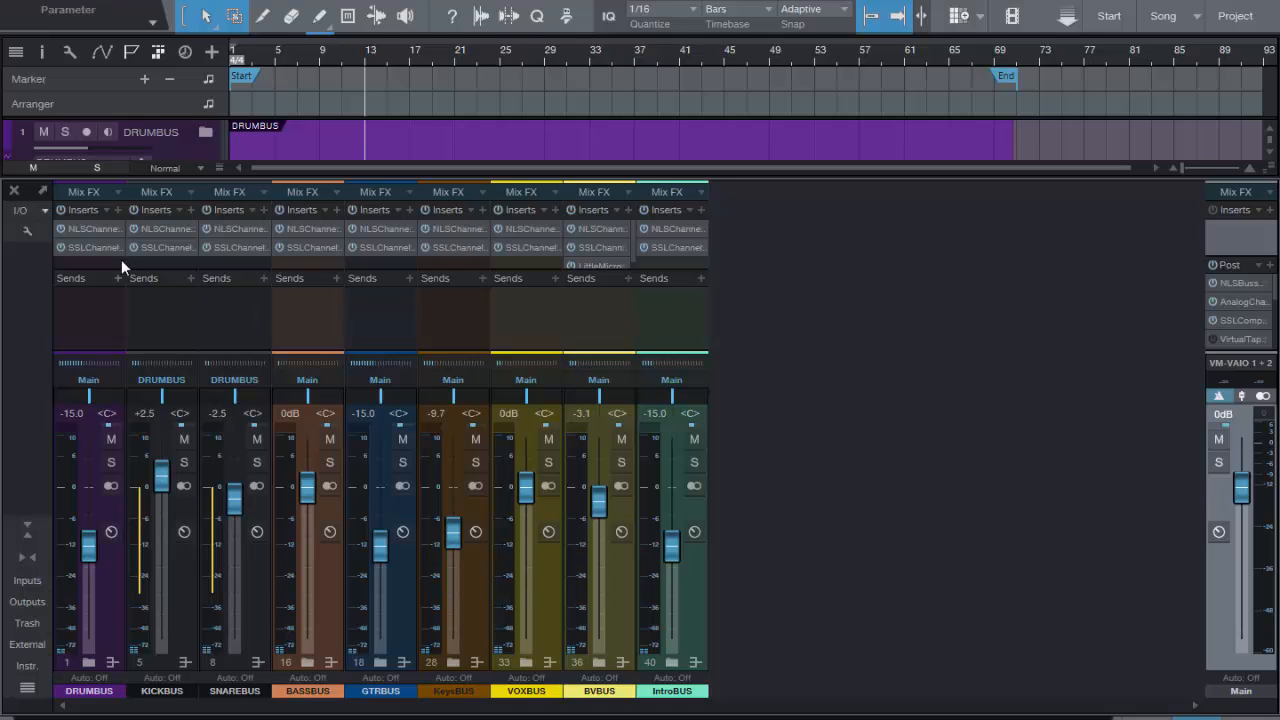
- Inspect the NLS Channel and SSLChannel insert settings on the DRUMBUS, then close the plug-in window
{"action": "left_click", "coordinate": [101, 228]}
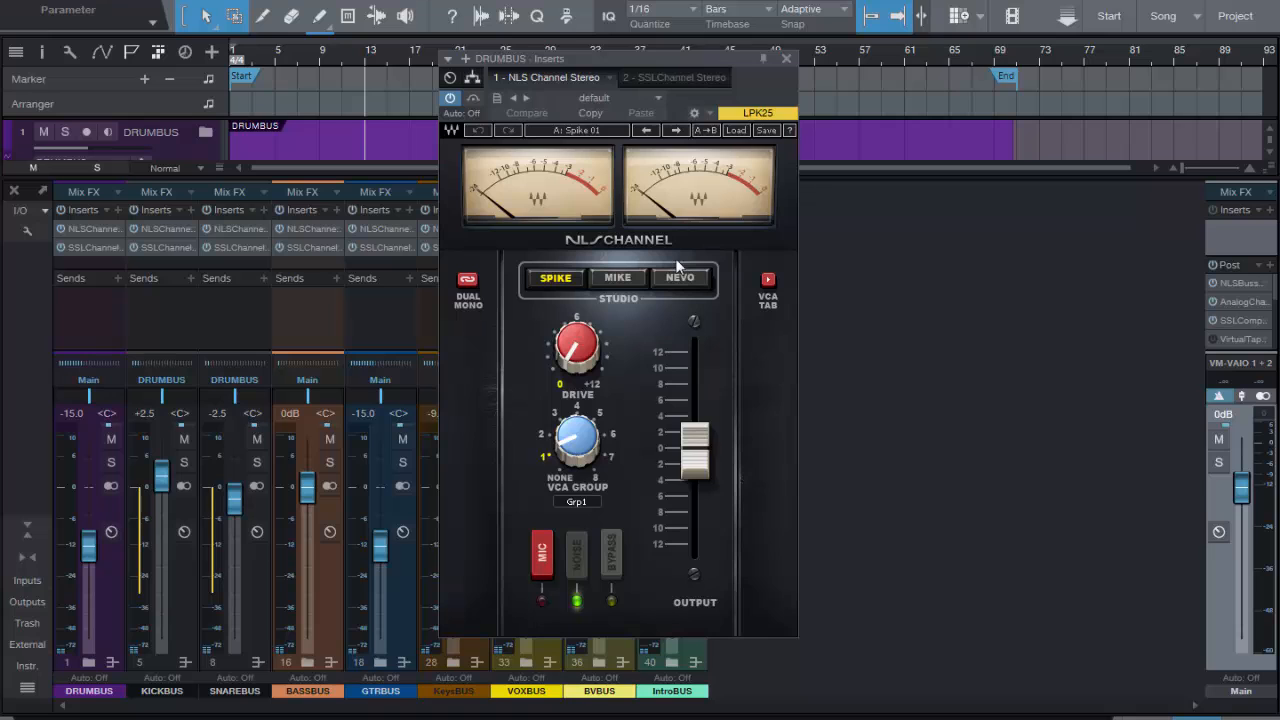
{"action": "left_click", "coordinate": [80, 246]}
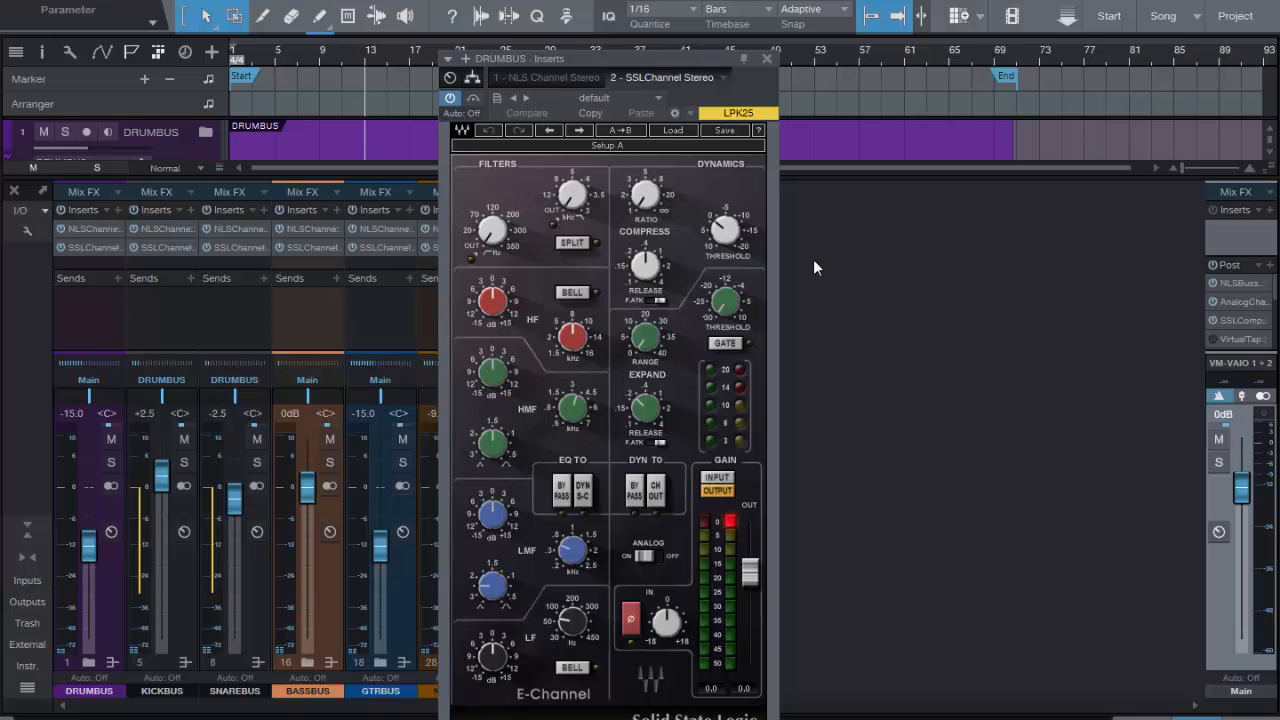
{"action": "left_click", "coordinate": [767, 59]}
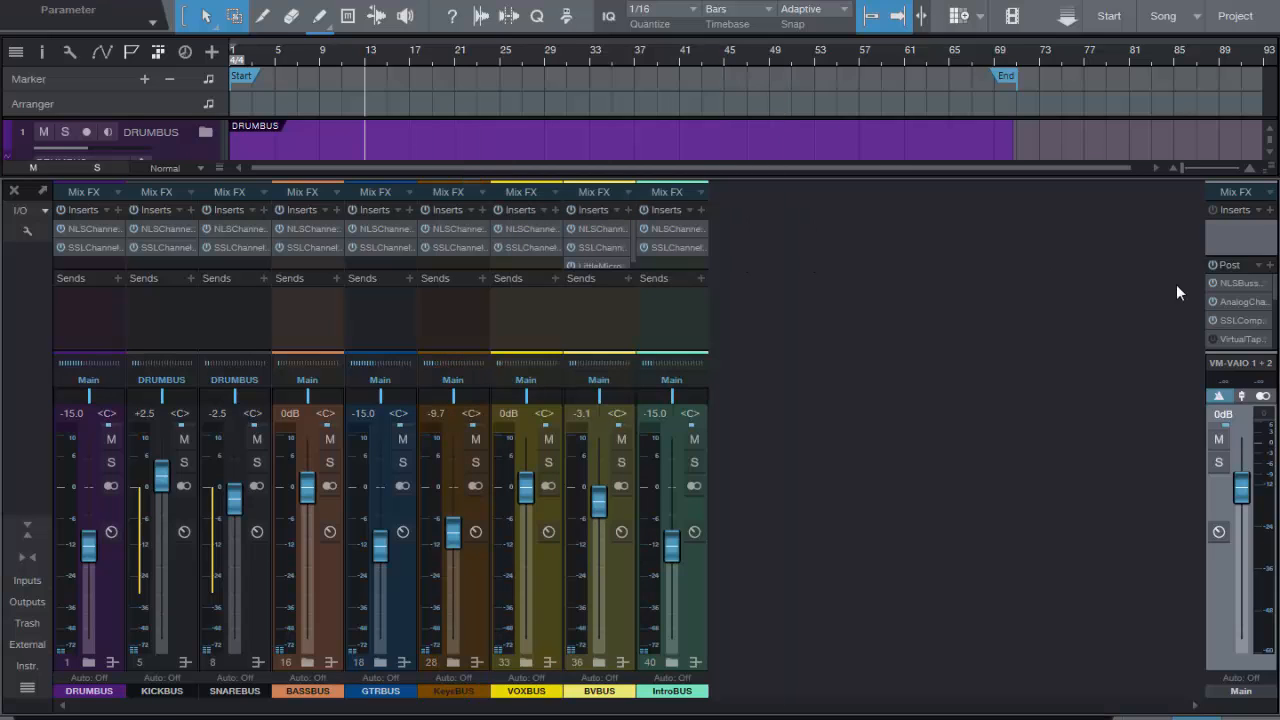
- Inspect the NLS Buss and SSLComp post-fader plug-ins on the Main channel, then close their window
{"action": "left_click", "coordinate": [1225, 282]}
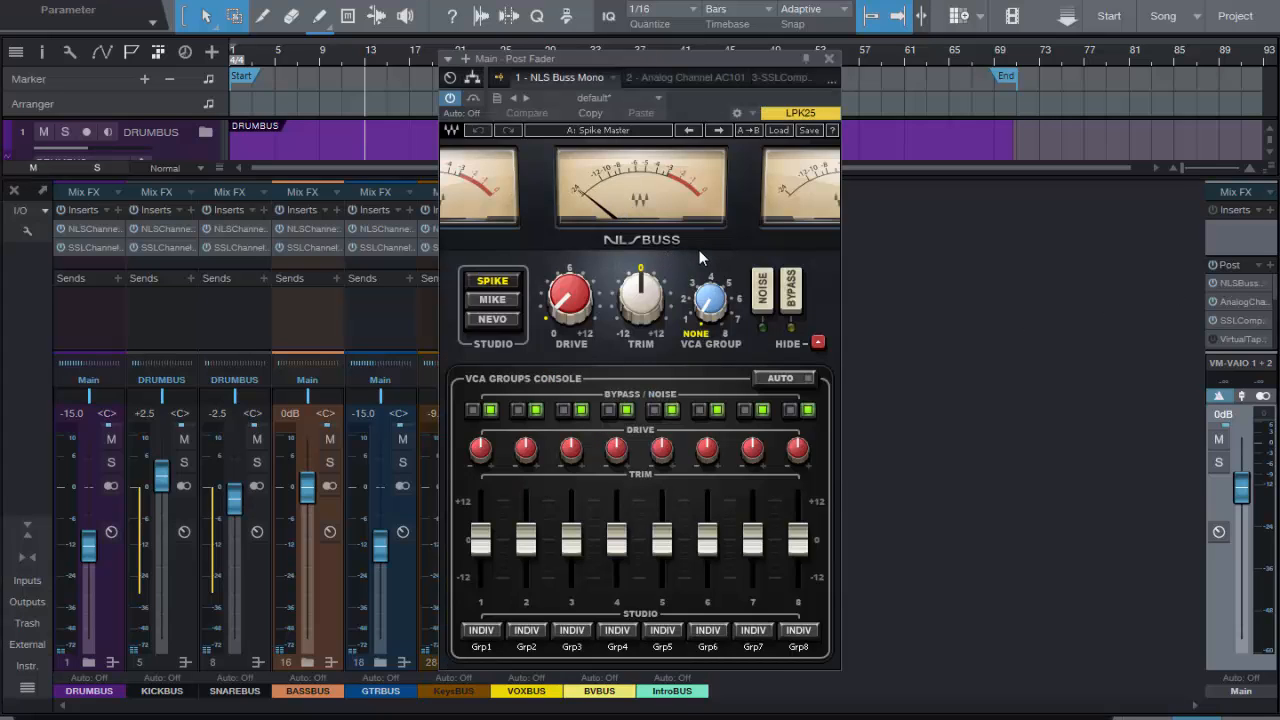
{"action": "left_click", "coordinate": [793, 76]}
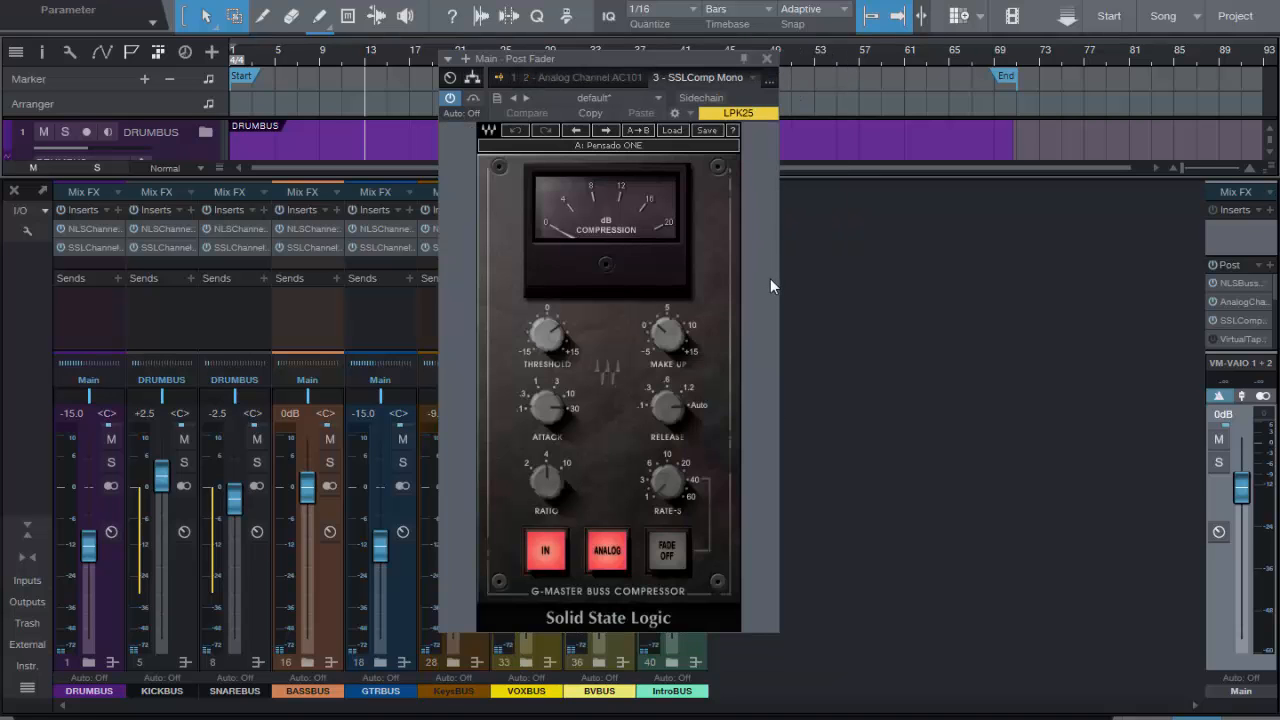
{"action": "mouse_move", "coordinate": [700, 323]}
{"action": "left_click", "coordinate": [766, 58]}
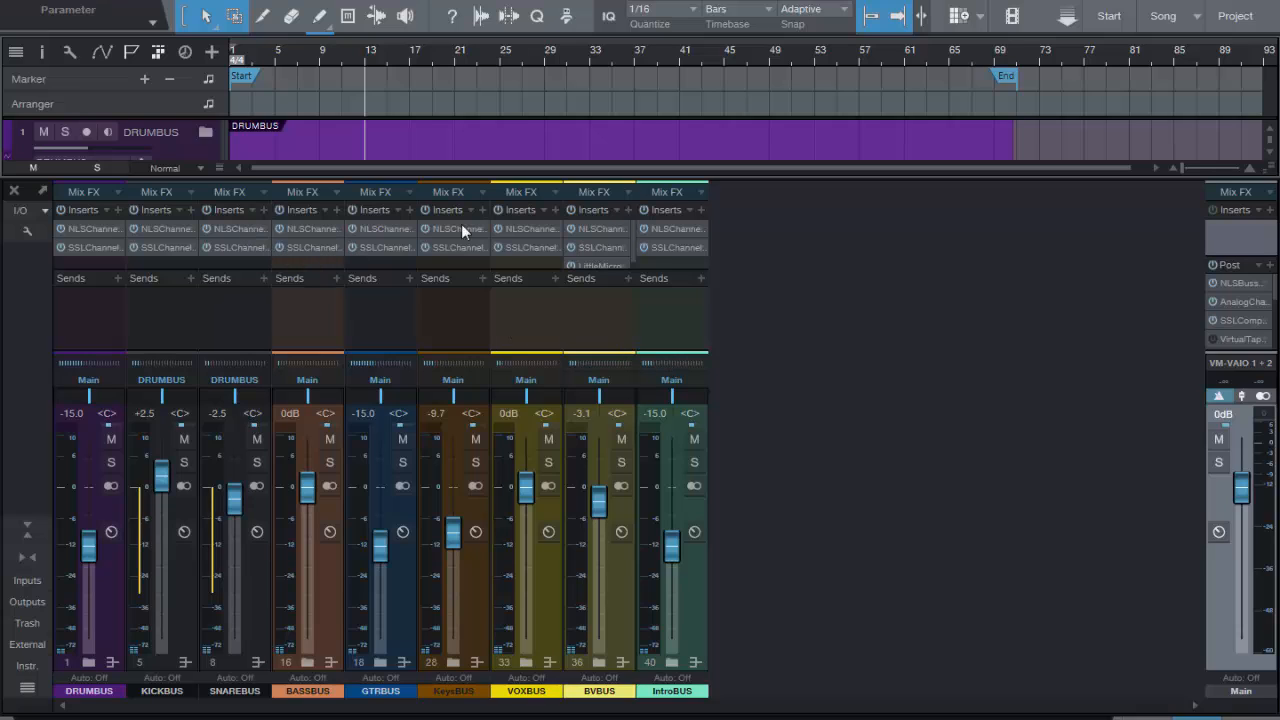
- Inspect the filter and dynamics settings of the VOXBUS SSLChannel insert, then close the plug-in window
{"action": "left_click", "coordinate": [532, 250]}
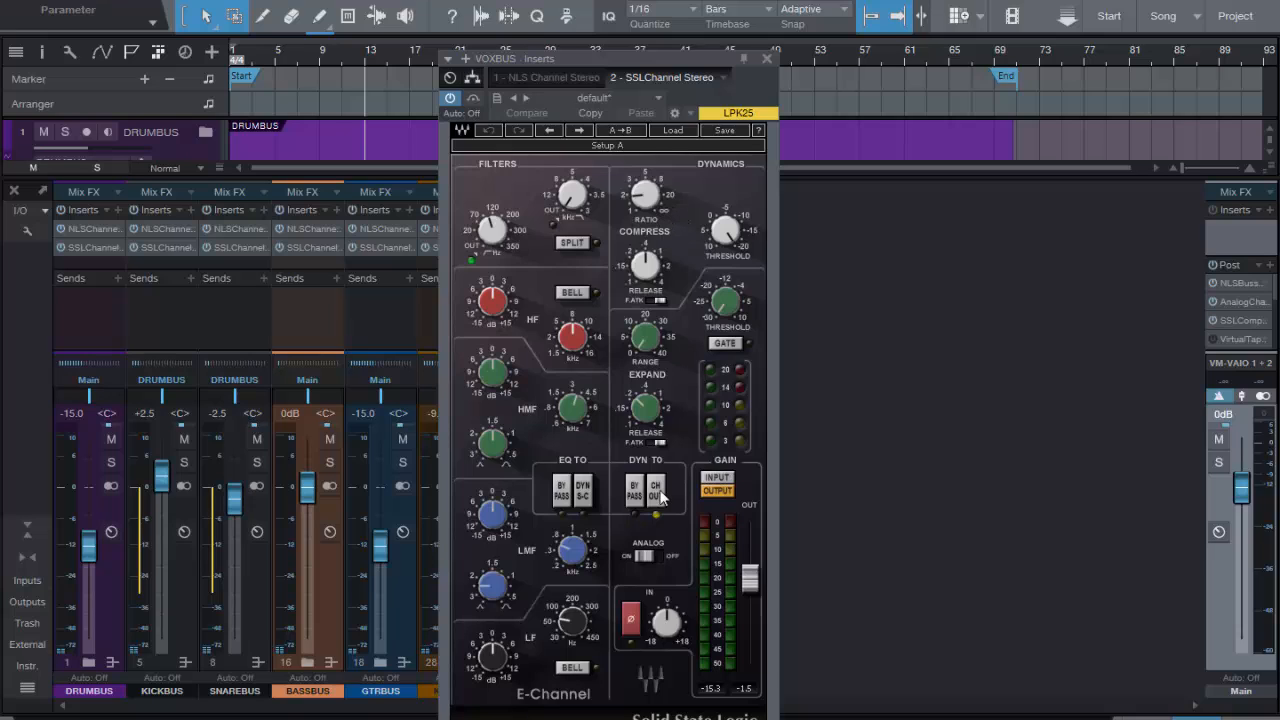
{"action": "mouse_move", "coordinate": [492, 229]}
{"action": "left_click", "coordinate": [766, 58]}
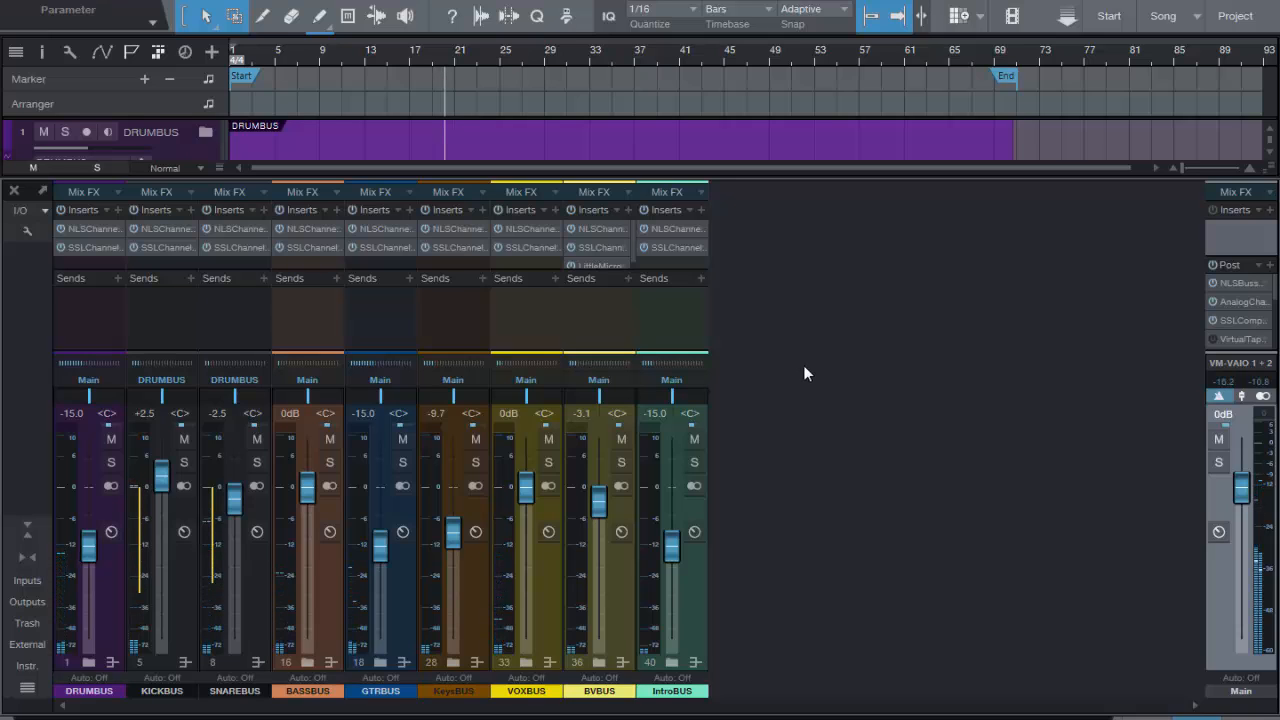
- Listen to the full mix from around bar 33, then stop playback
{"action": "left_click", "coordinate": [589, 61]}
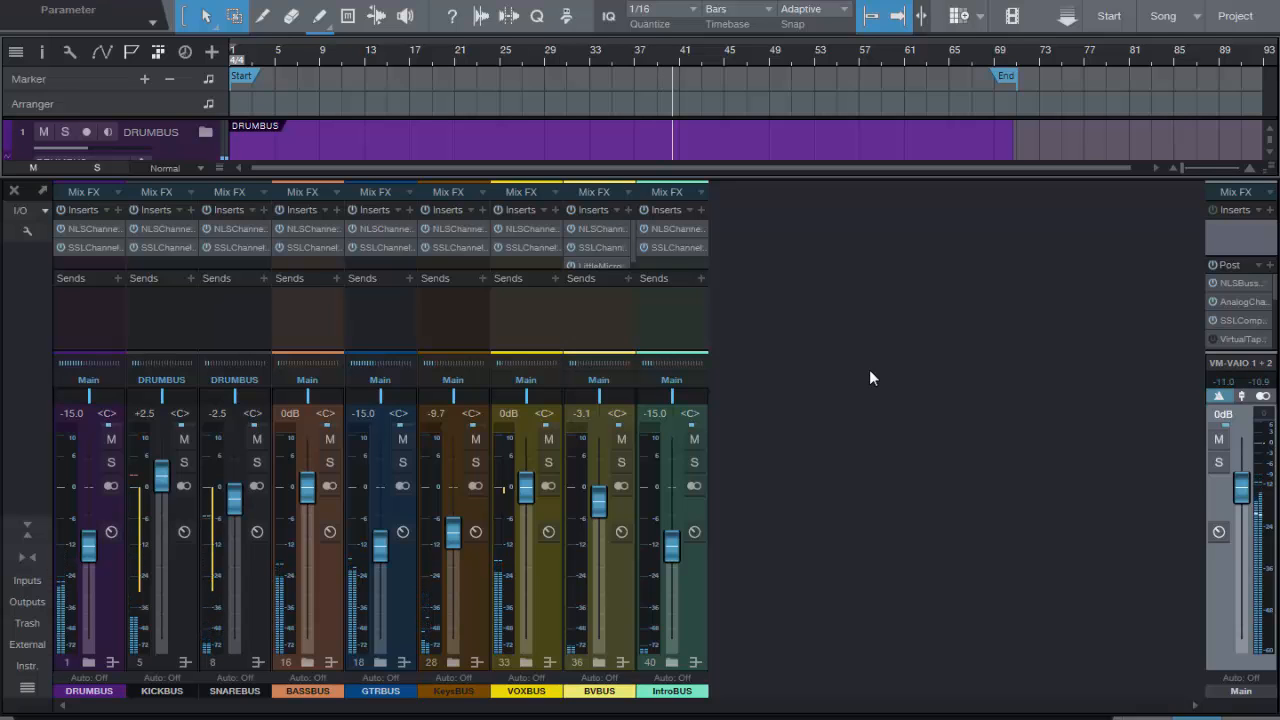
{"action": "key", "text": "space"}
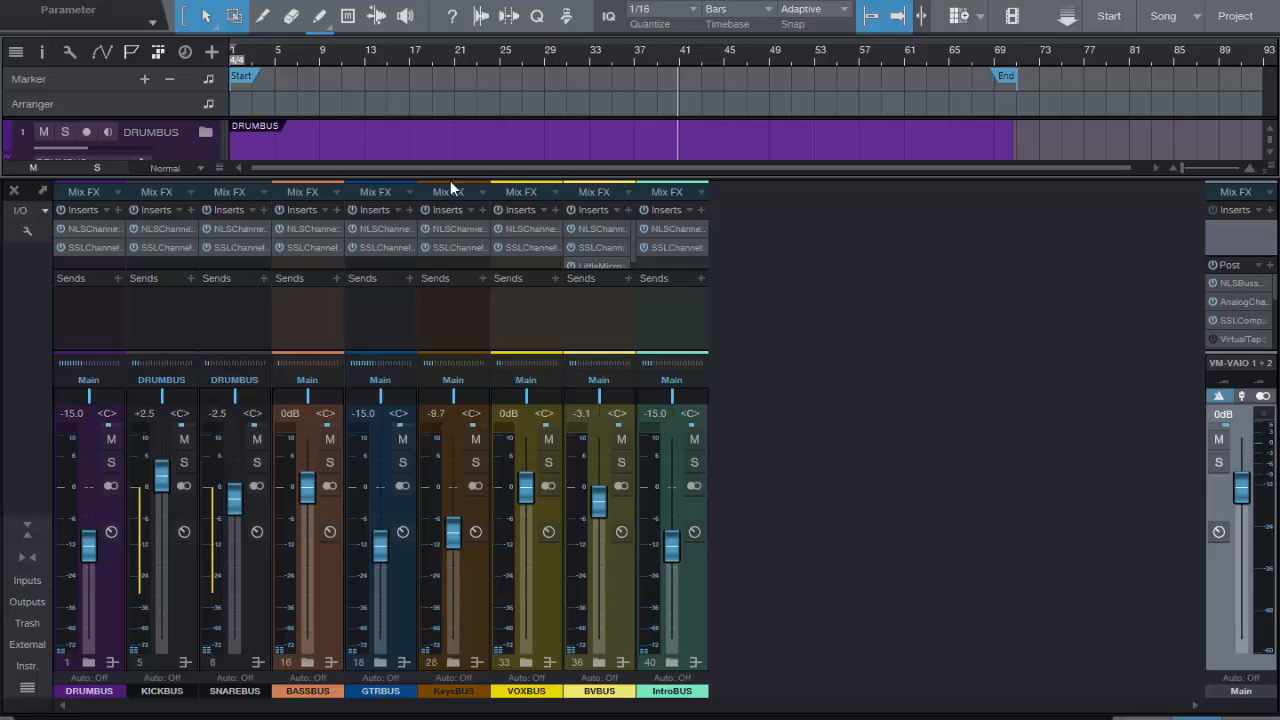
- Compare the Channels and Tracks source lists in the stem export options, then close the dialog without exporting
{"action": "left_click", "coordinate": [85, 1]}
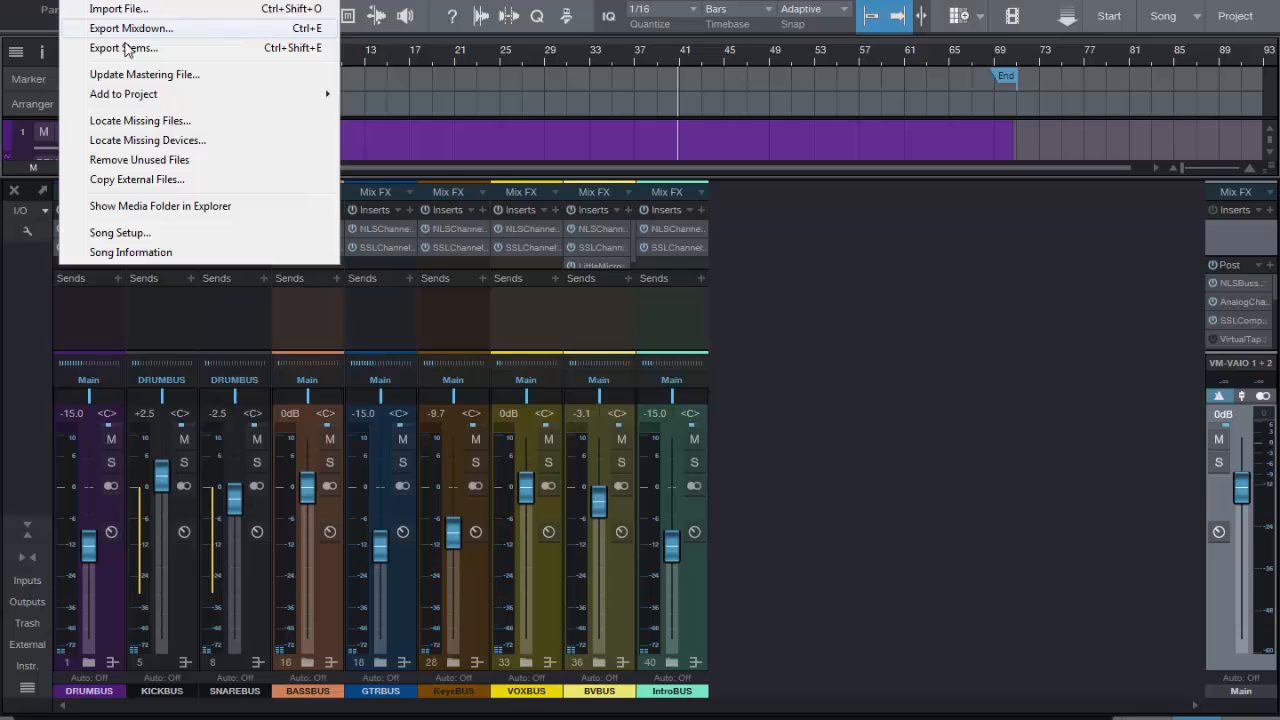
{"action": "left_click", "coordinate": [125, 48]}
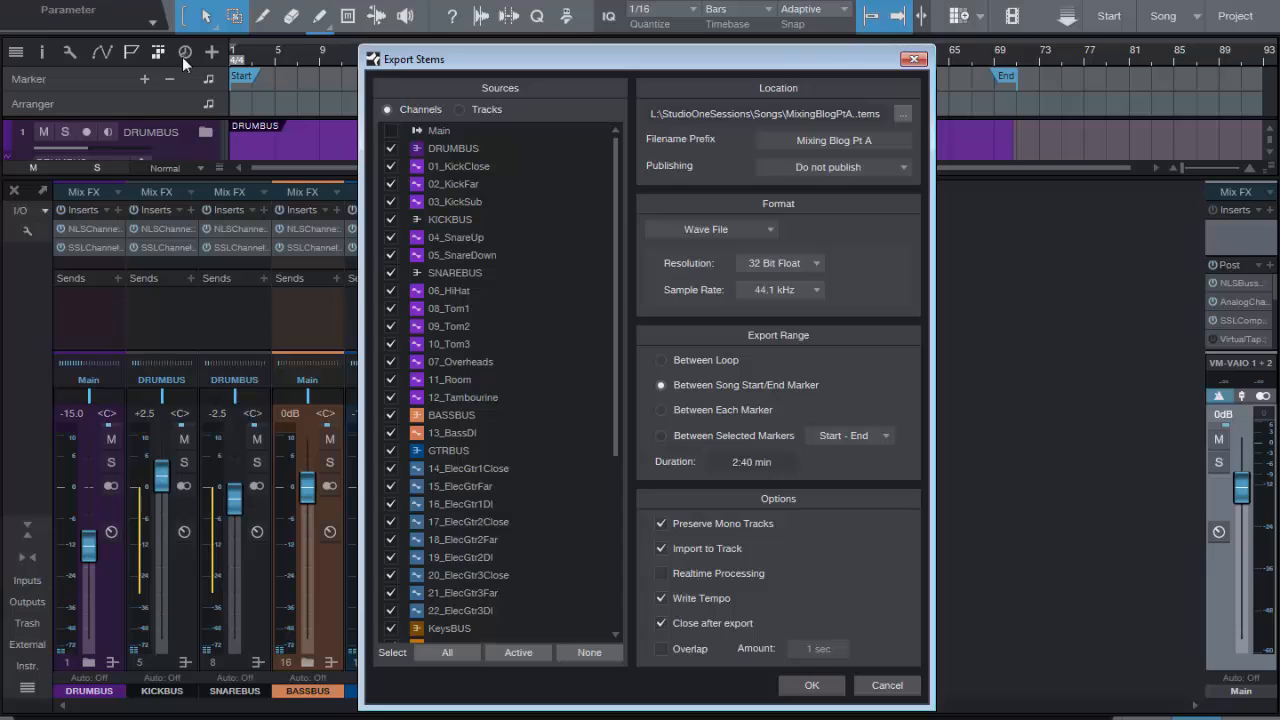
{"action": "left_click", "coordinate": [459, 109]}
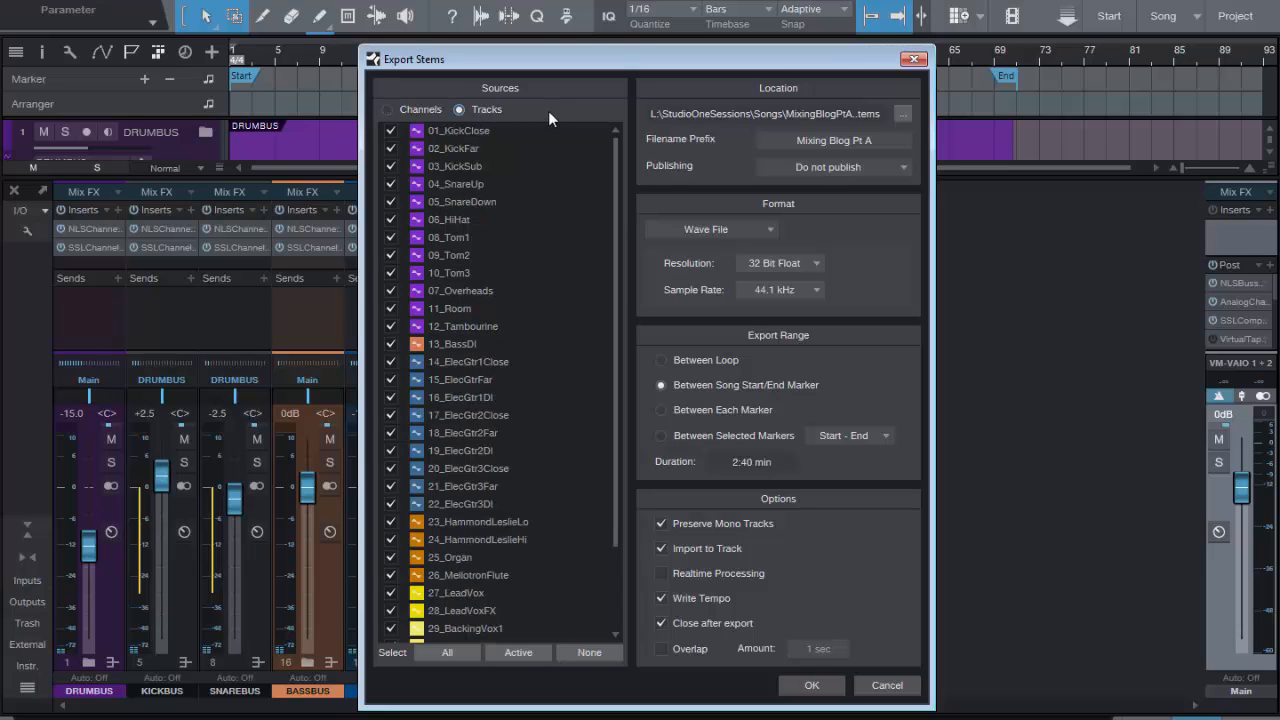
{"action": "left_click", "coordinate": [913, 59]}
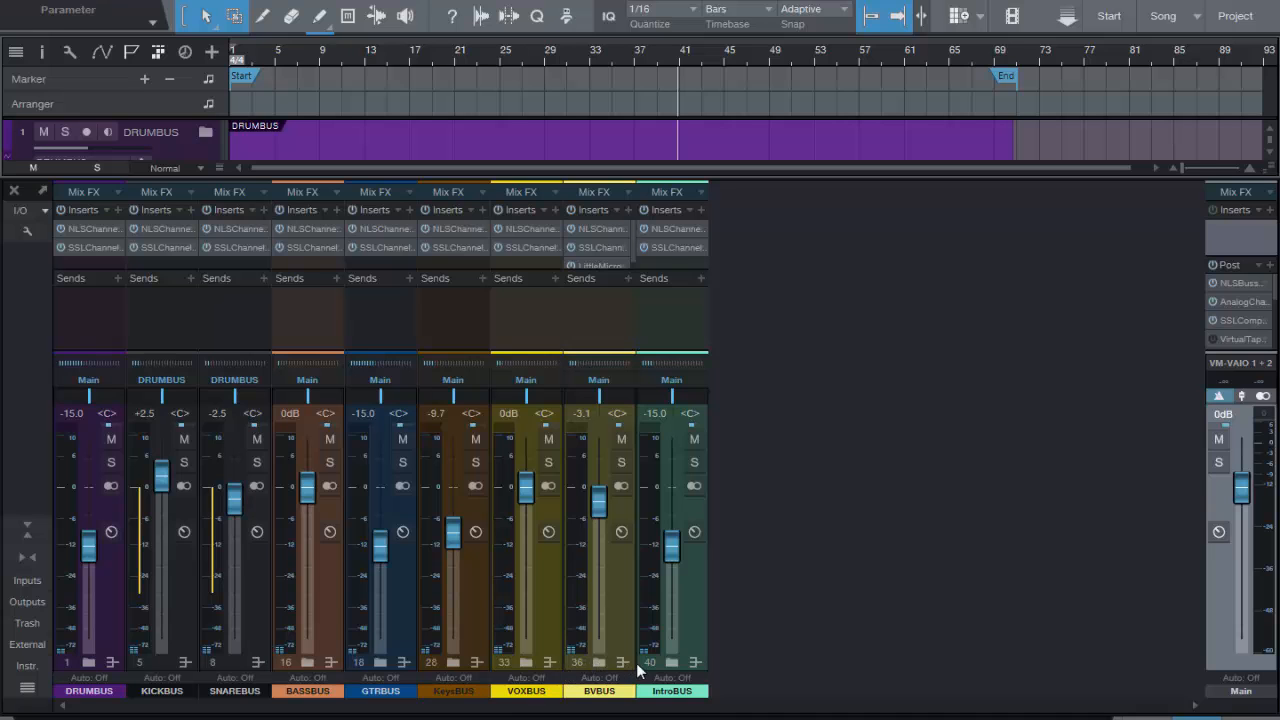
- Expand and collapse the DRUMBUS and GTRBUS folders in the mixer to examine their channels' levels and panning
{"action": "left_click", "coordinate": [87, 662]}
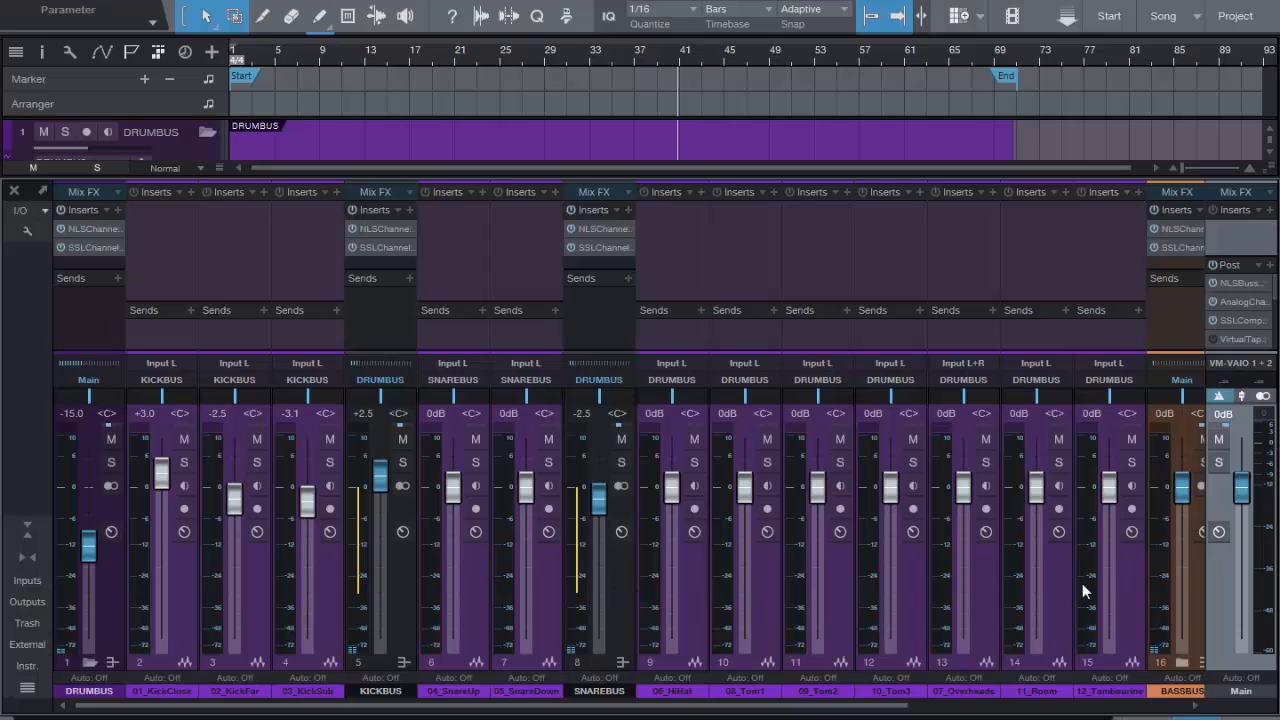
{"action": "left_click", "coordinate": [89, 662]}
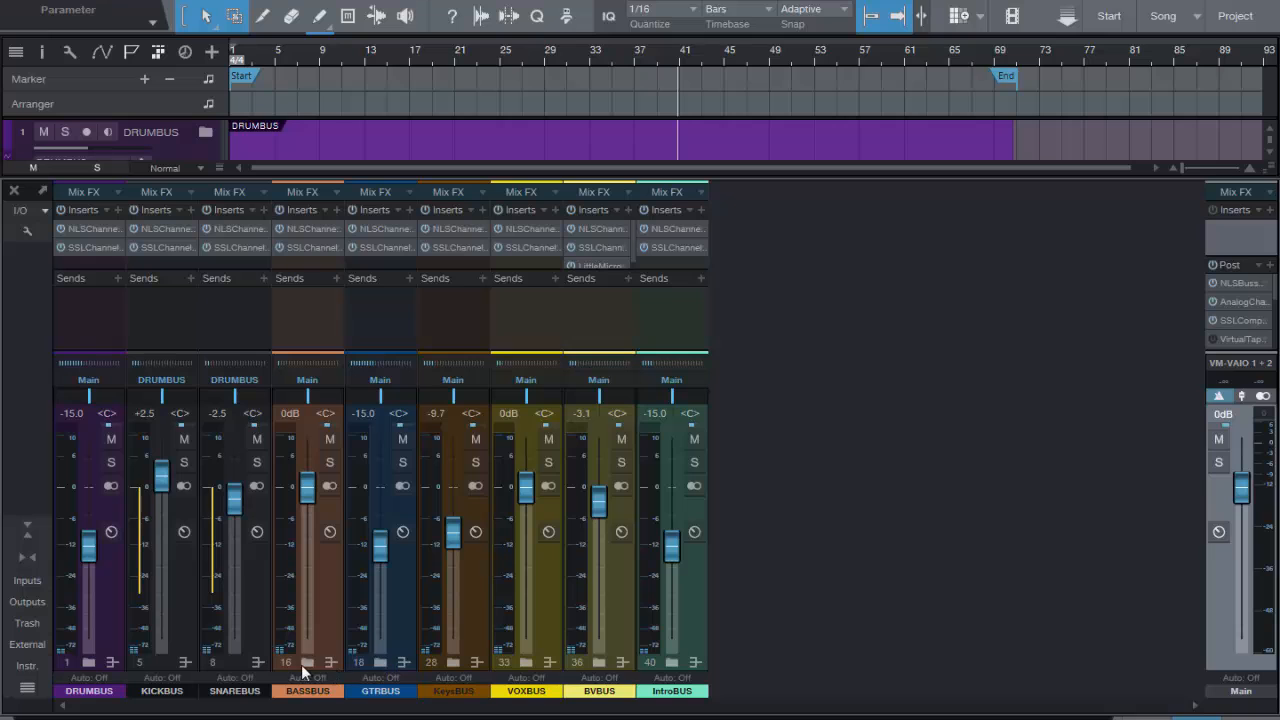
{"action": "left_click", "coordinate": [380, 662]}
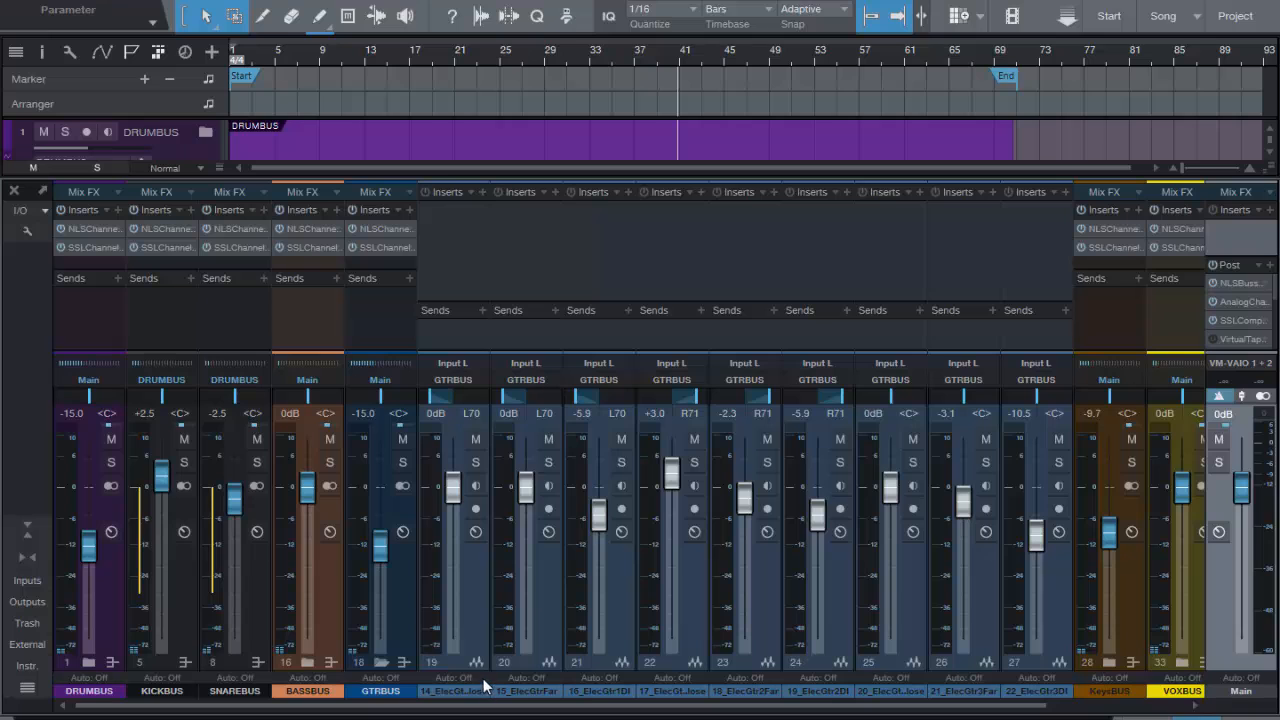
{"action": "left_click", "coordinate": [380, 663]}
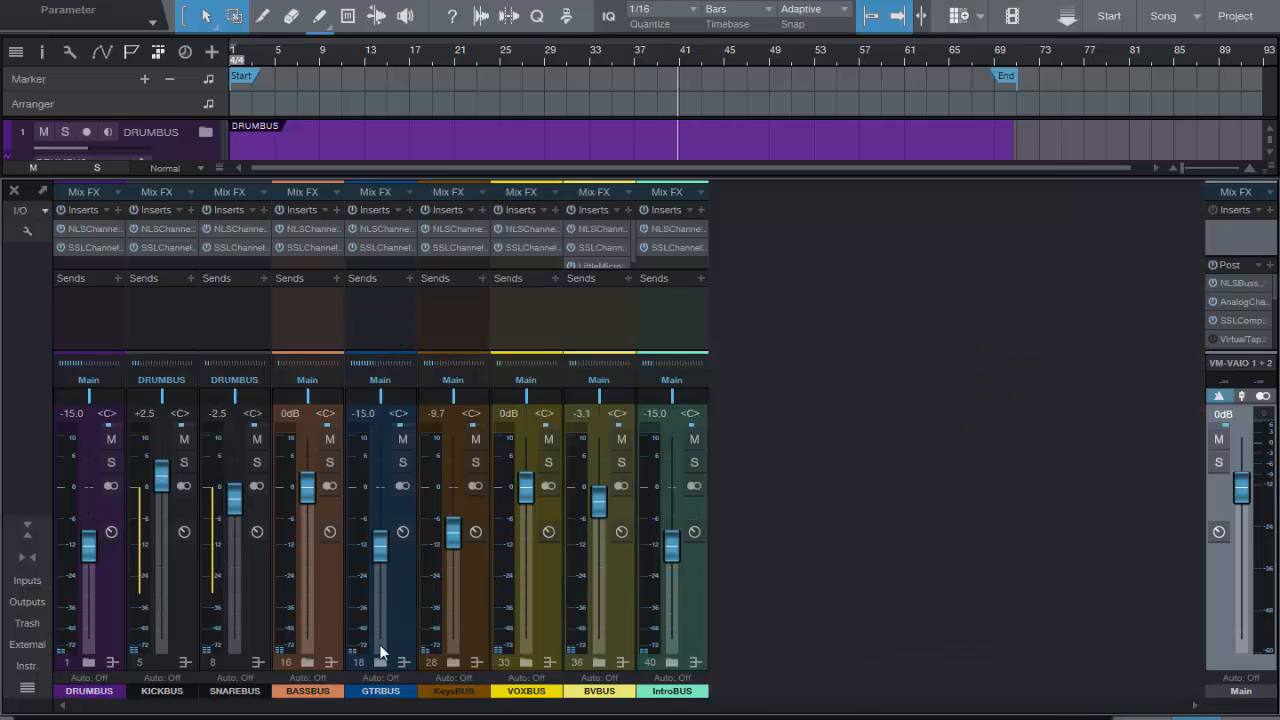
{"action": "left_click", "coordinate": [380, 663]}
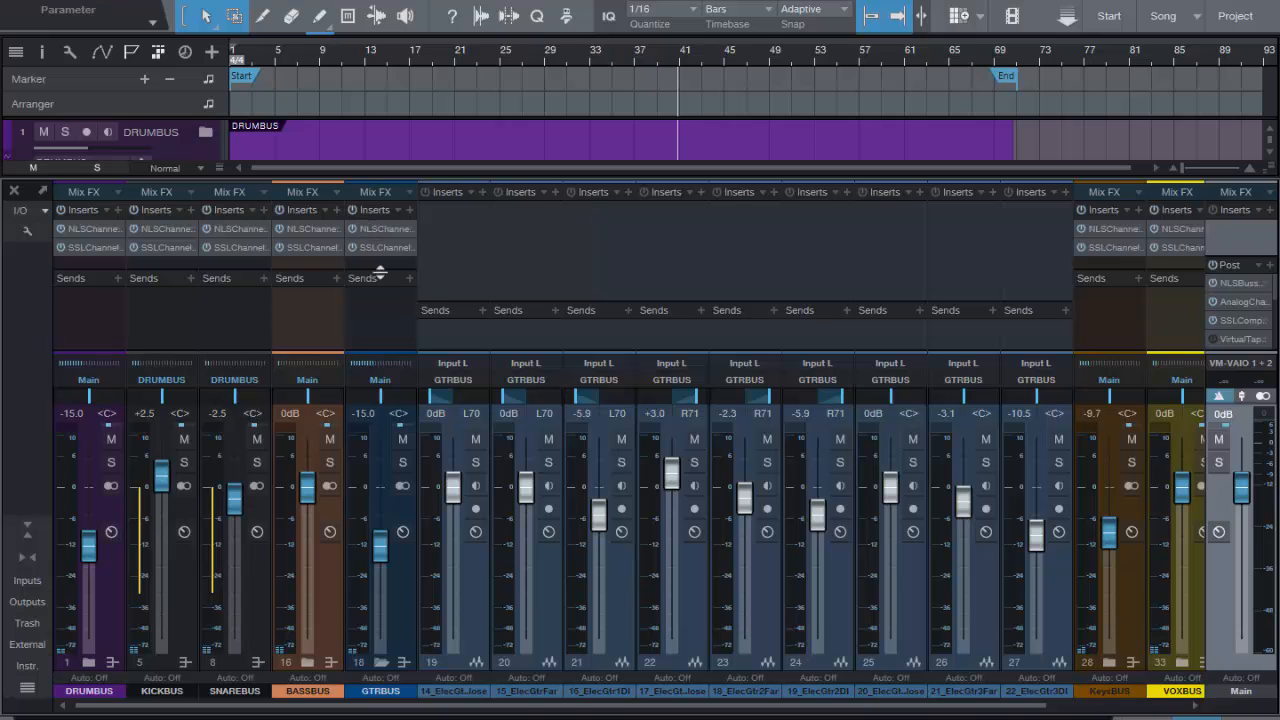
{"action": "left_click", "coordinate": [380, 663]}
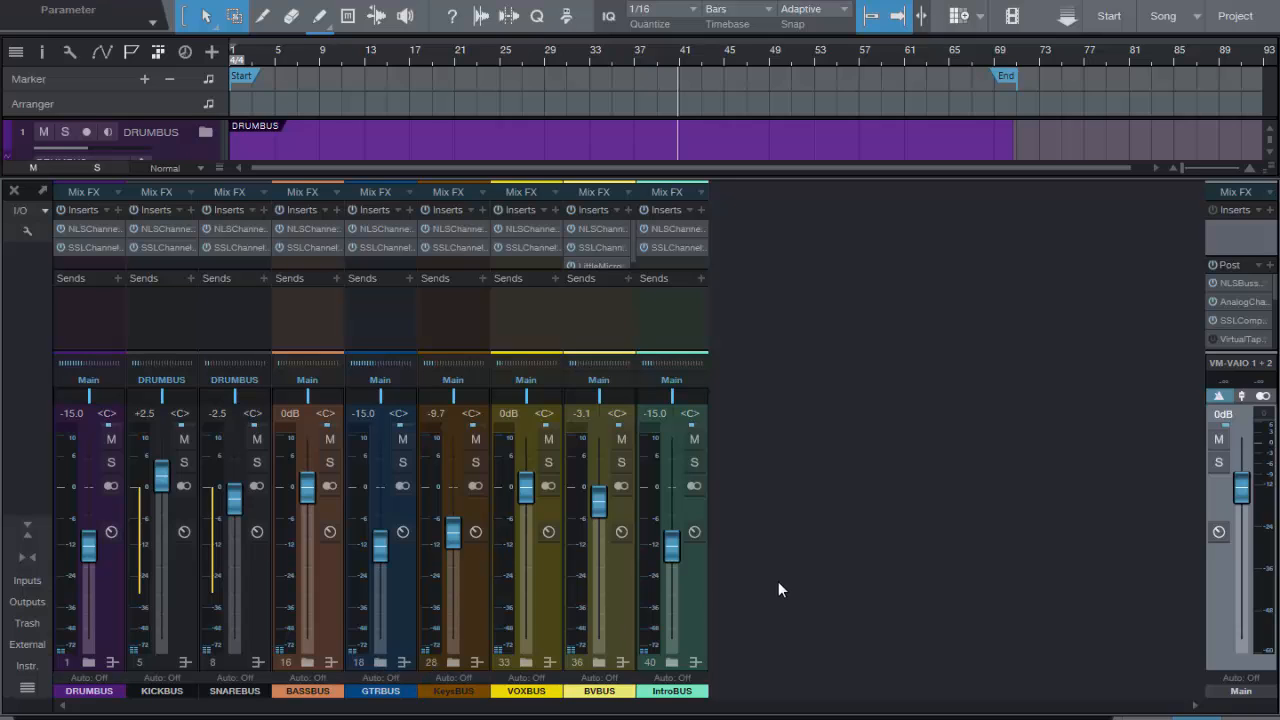
- Expand and collapse the BVBUS and IntroBUS folders in the mixer to examine their individual channels
{"action": "left_click", "coordinate": [597, 662]}
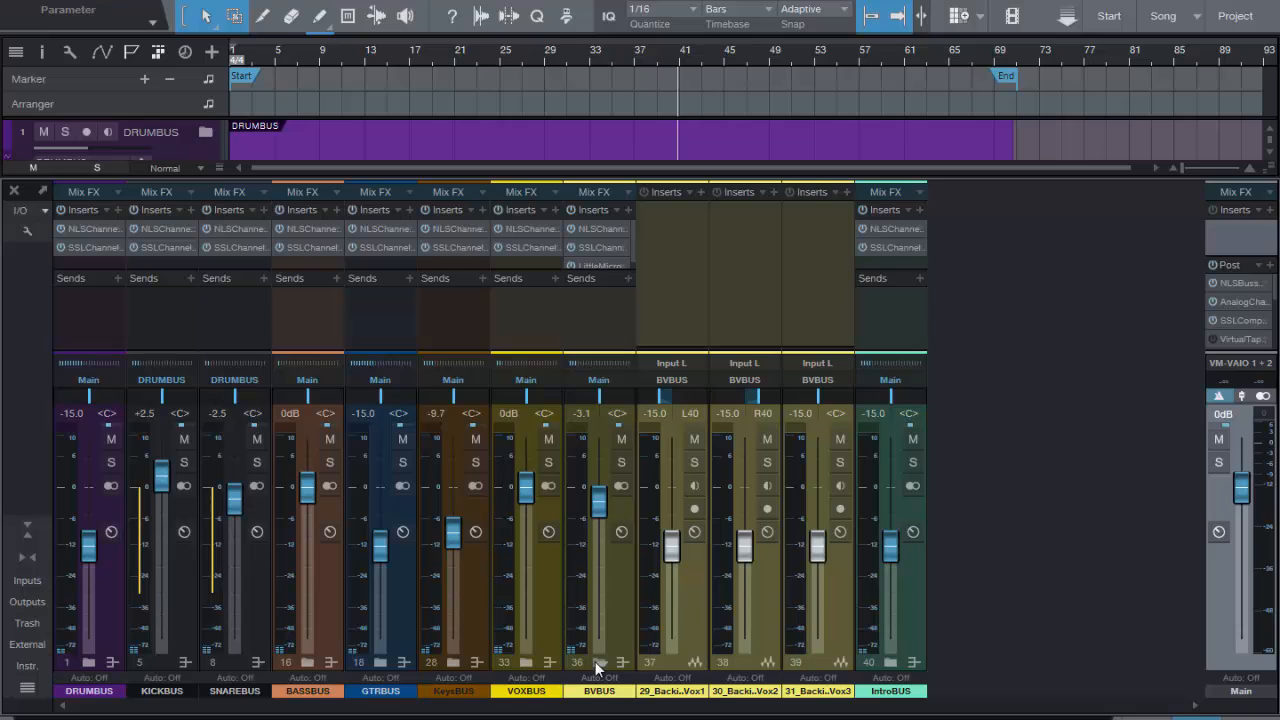
{"action": "left_click", "coordinate": [597, 662]}
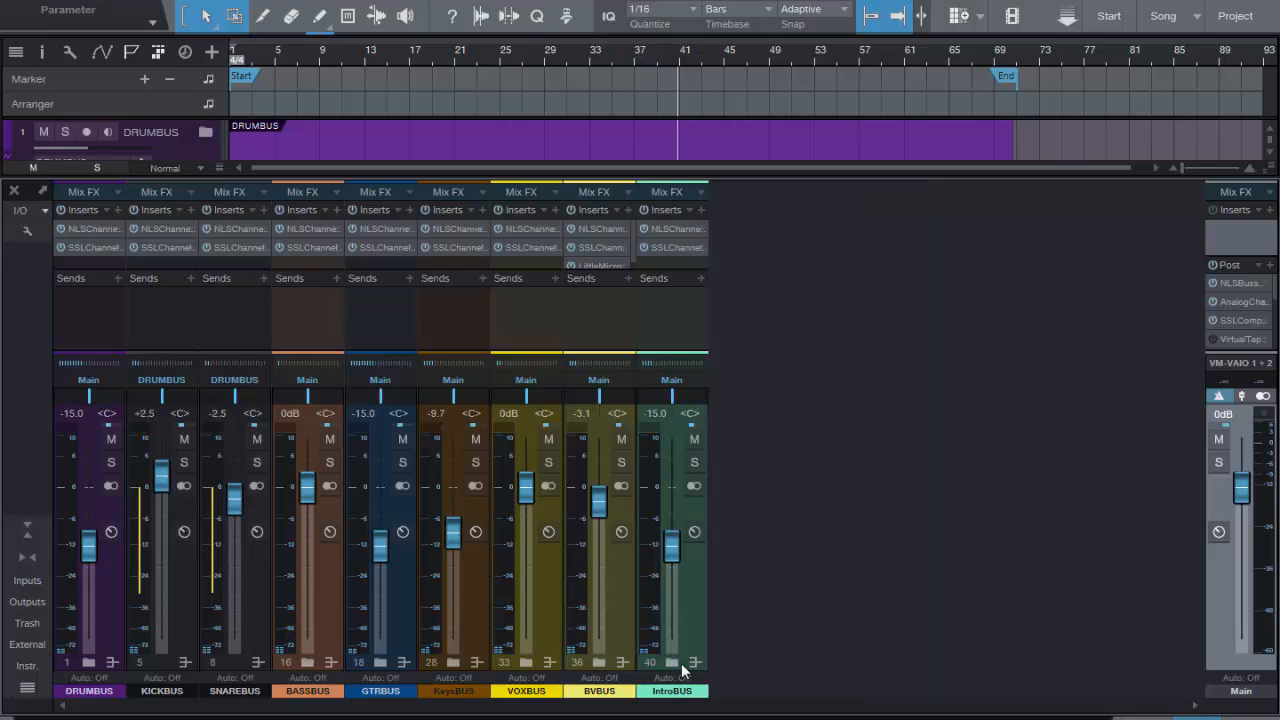
{"action": "left_click", "coordinate": [676, 662]}
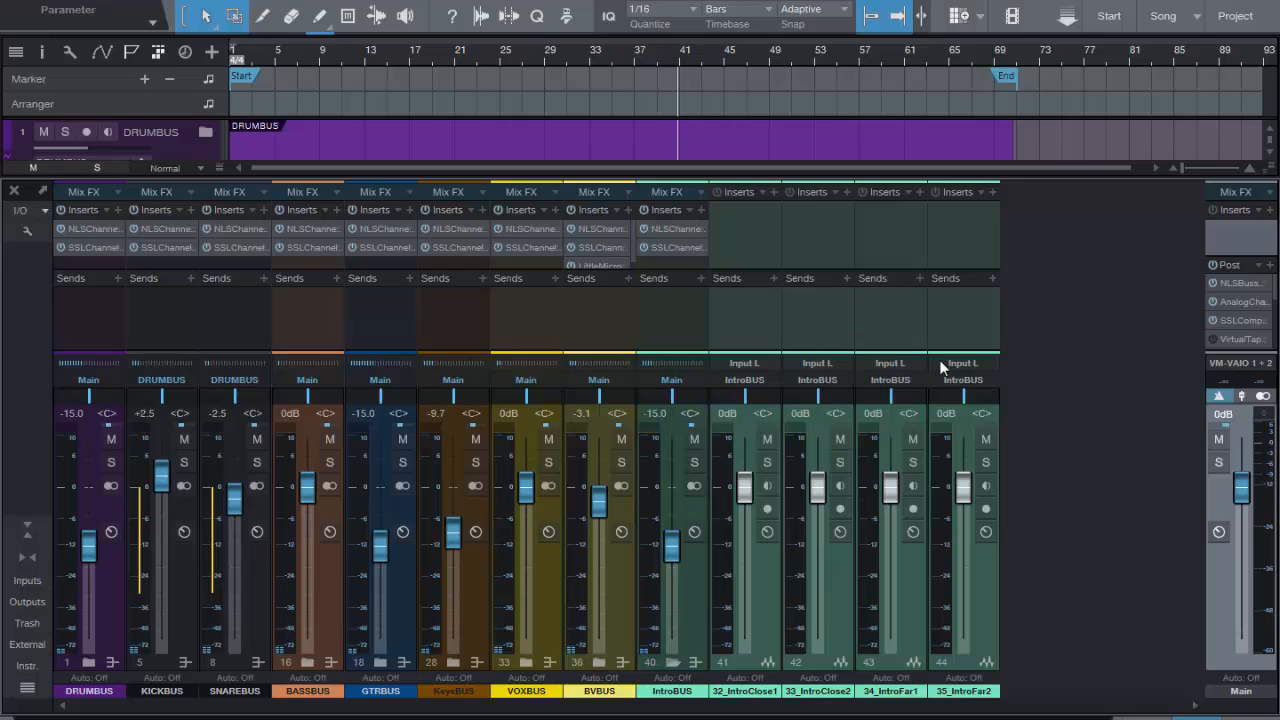
{"action": "left_click", "coordinate": [670, 662]}
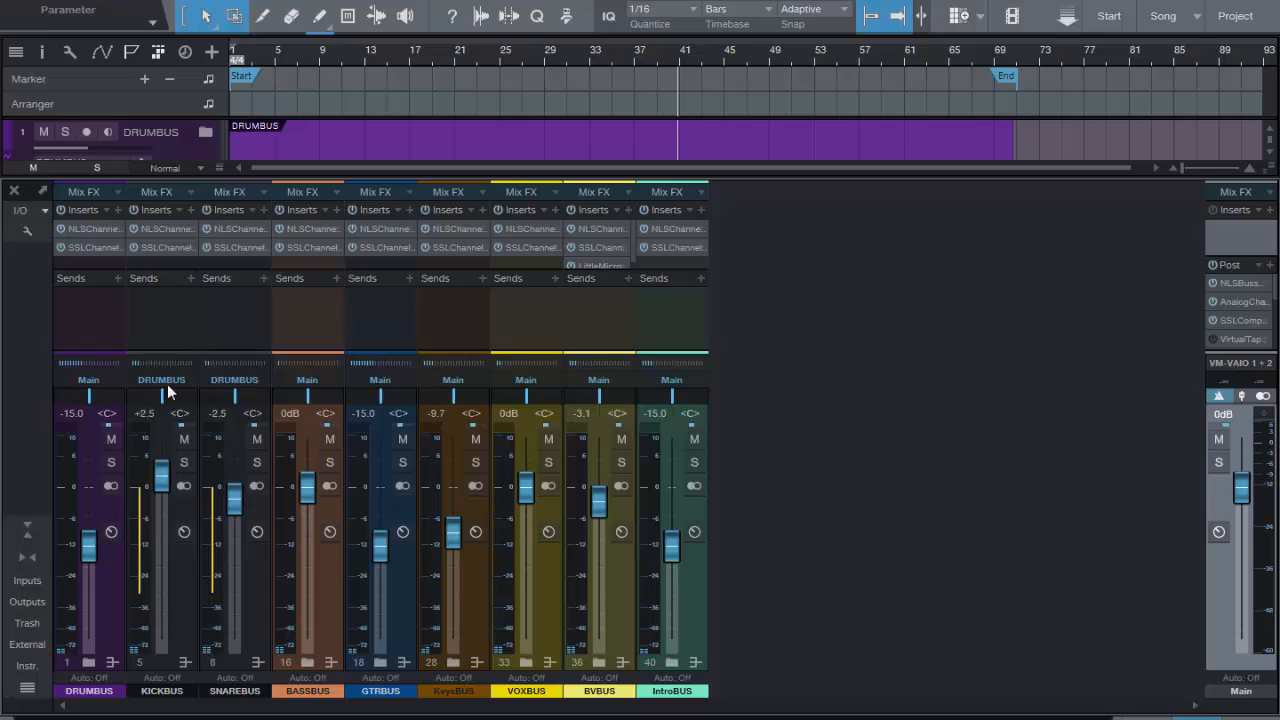
- Examine the KICKBUS SSLChannel gate while auditioning the bus in solo from around bar 13, then unsolo it
{"action": "left_click", "coordinate": [157, 246]}
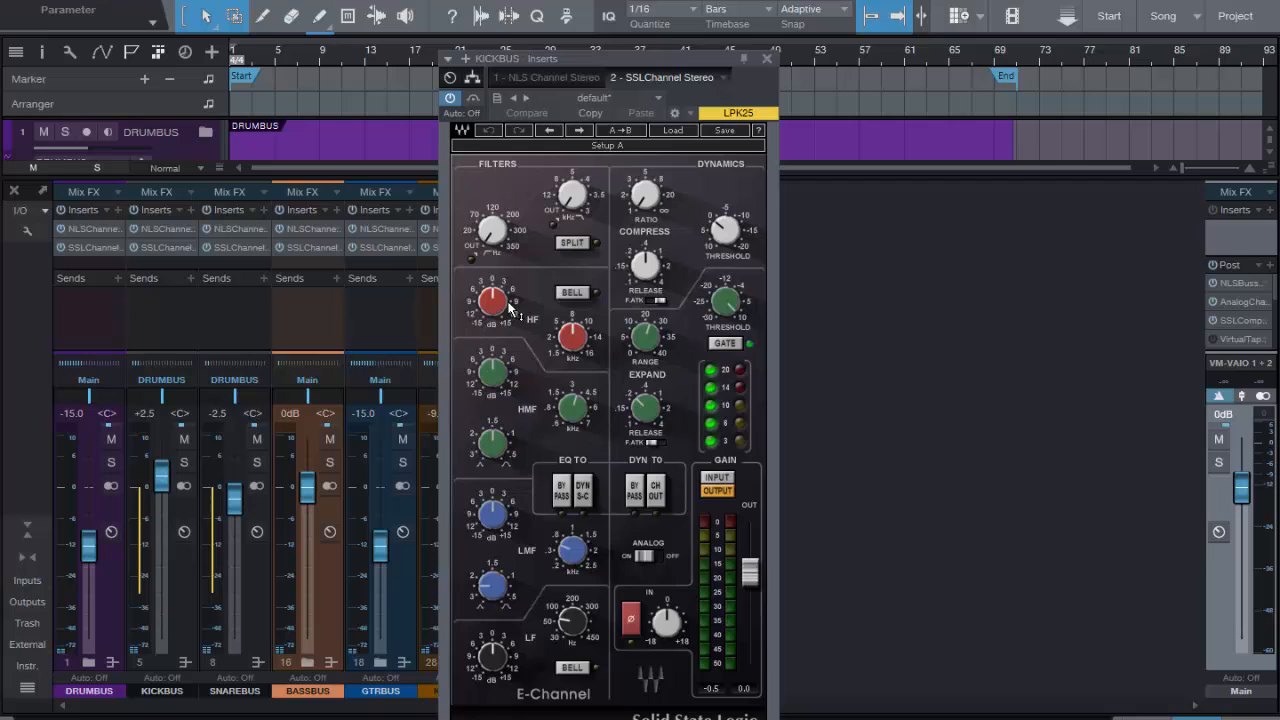
{"action": "mouse_move", "coordinate": [574, 340]}
{"action": "left_click", "coordinate": [363, 59]}
{"action": "left_click", "coordinate": [186, 462]}
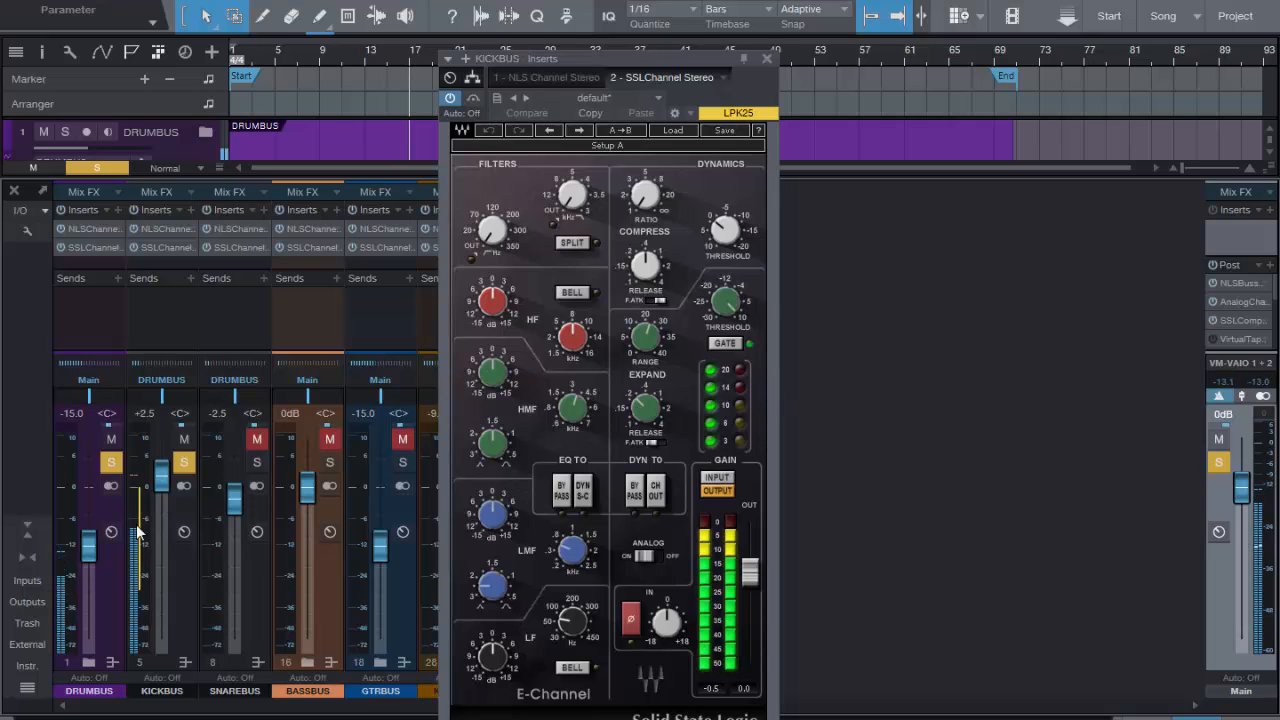
{"action": "left_click", "coordinate": [184, 462]}
- Solo the SNAREBUS to examine its SSLChannel gate during playback, then unsolo it and close the plug-in window
{"action": "left_click", "coordinate": [256, 462]}
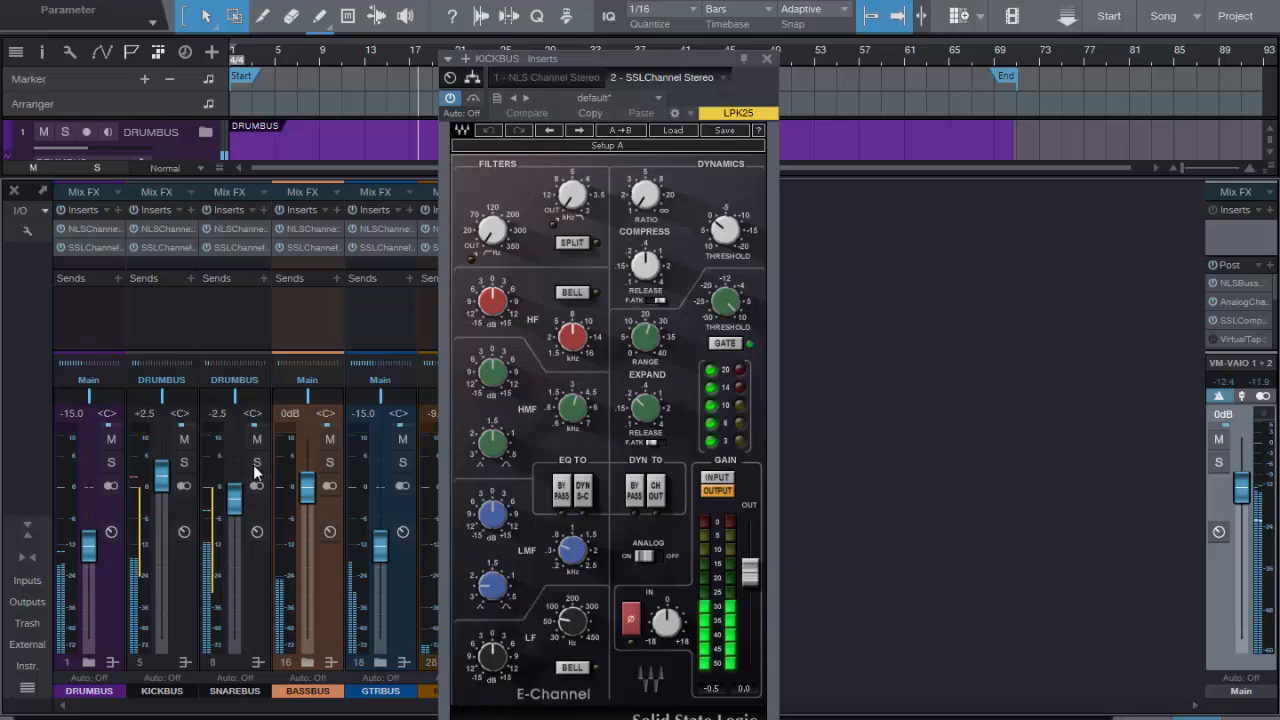
{"action": "left_click", "coordinate": [236, 246]}
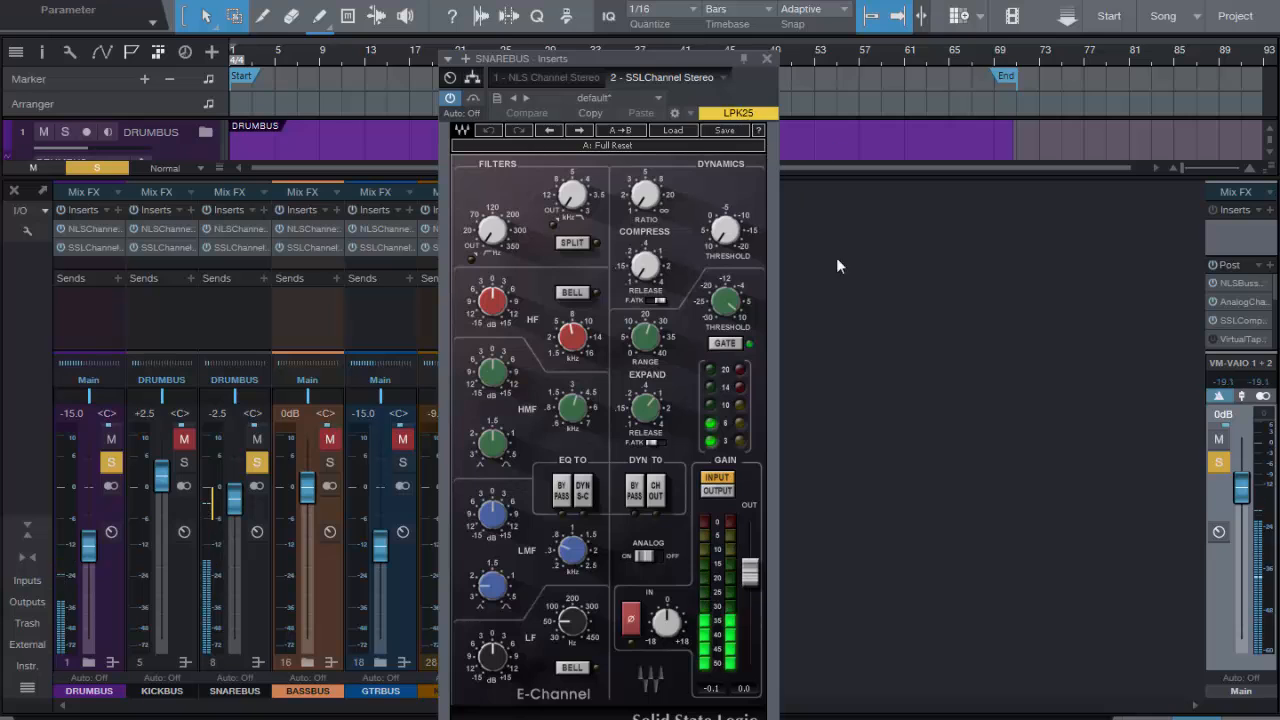
{"action": "left_click", "coordinate": [257, 462]}
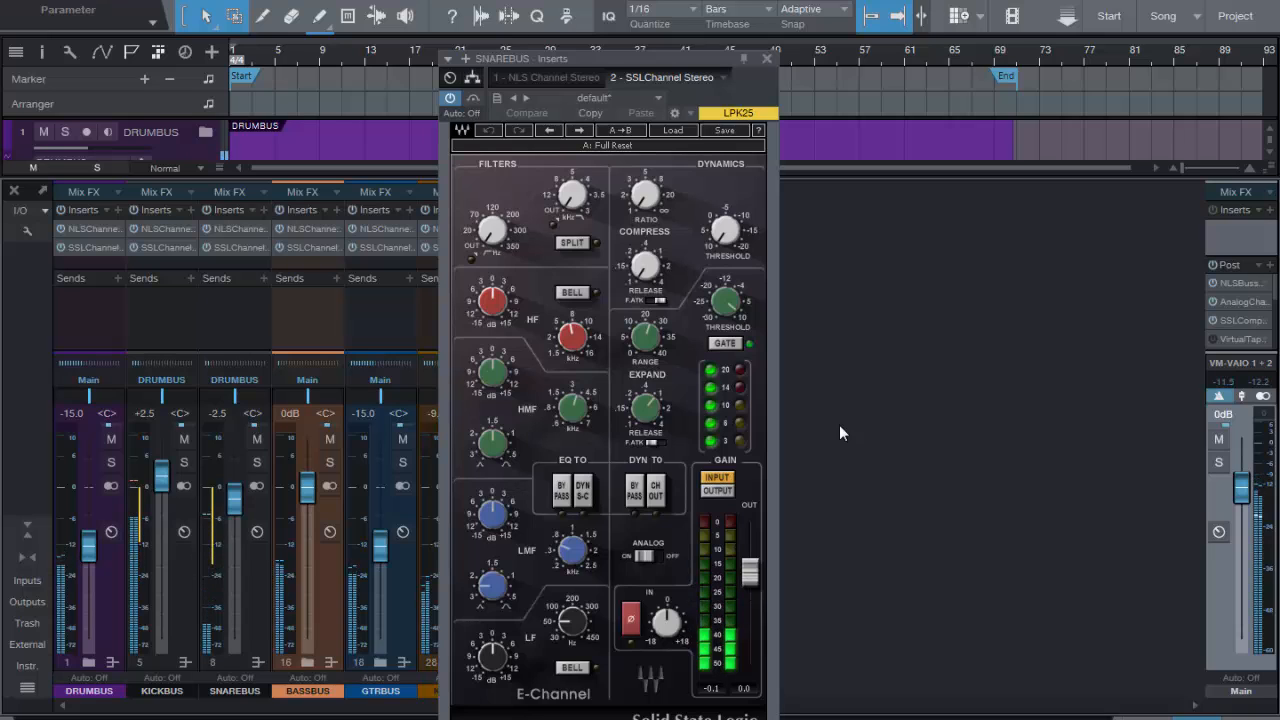
{"action": "left_click", "coordinate": [766, 58]}
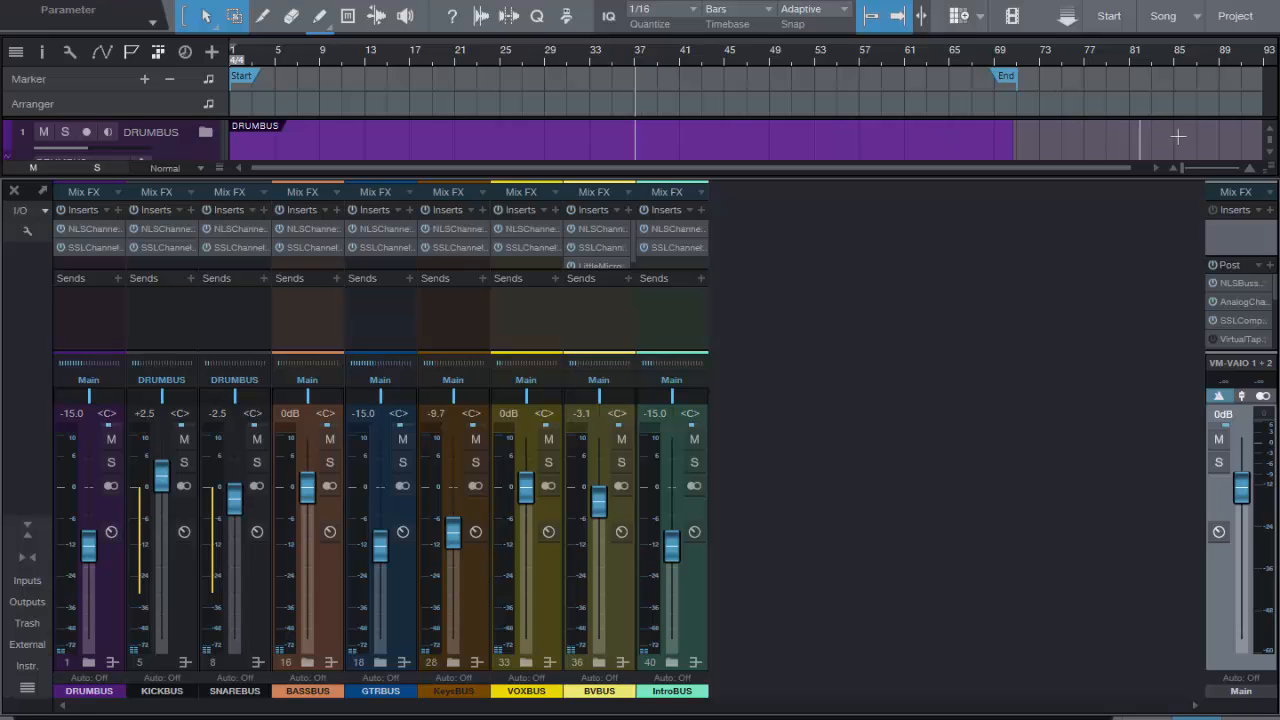
{"action": "scroll", "coordinate": [1272, 158], "scroll_direction": "down", "scroll_amount": 2}
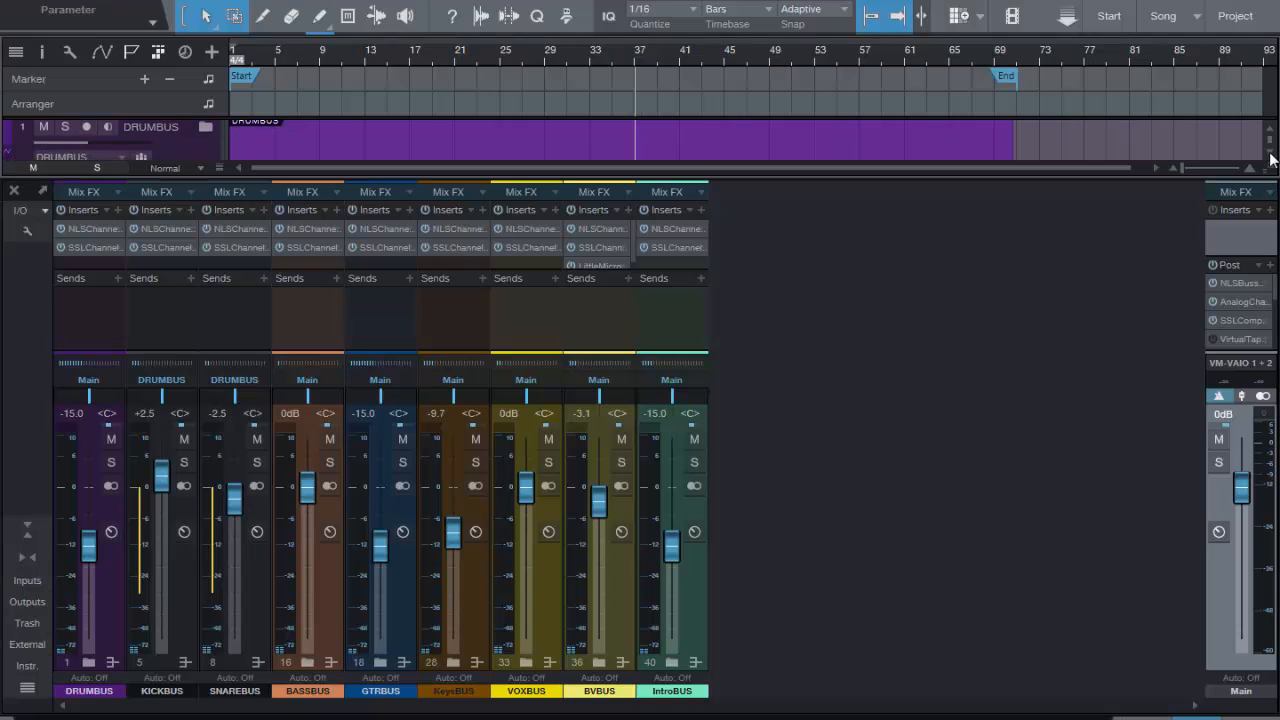
- Select the BVBUS track in the arrangement and place the playback cursor around bar 62, with the mixer shown again
{"action": "scroll", "coordinate": [1272, 158], "scroll_direction": "down", "scroll_amount": 5}
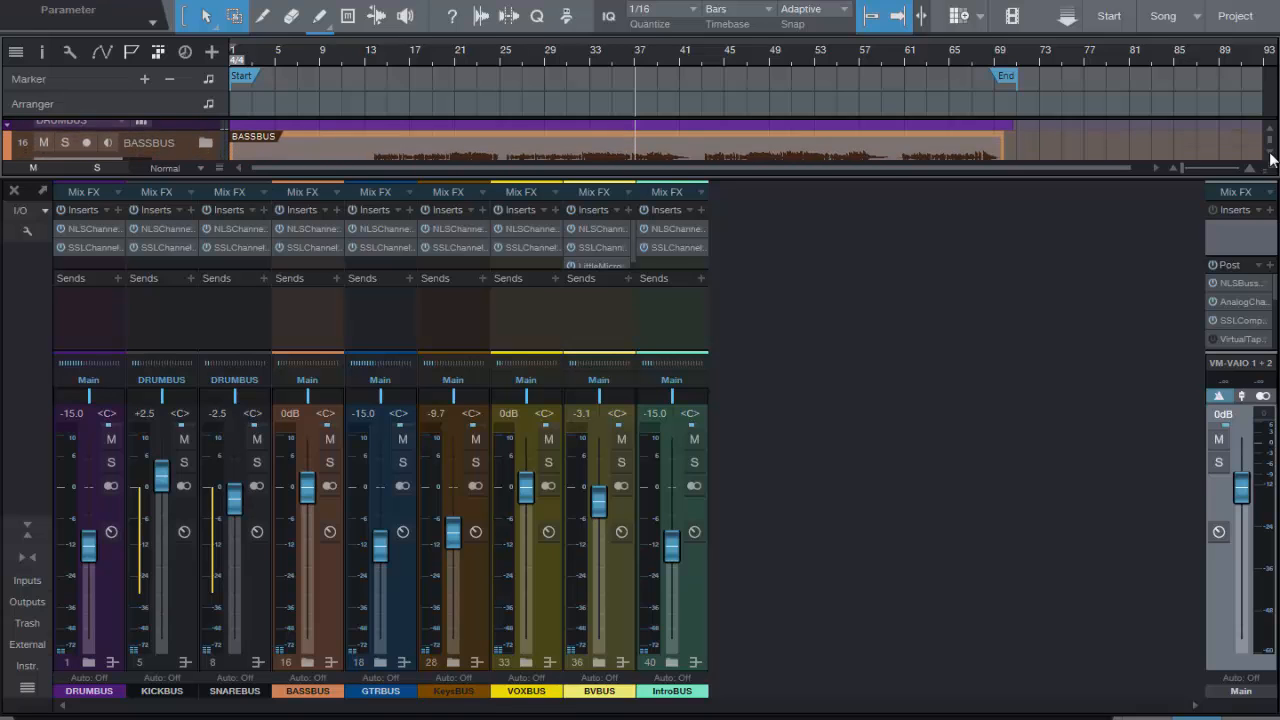
{"action": "scroll", "coordinate": [1270, 158], "scroll_direction": "down", "scroll_amount": 1}
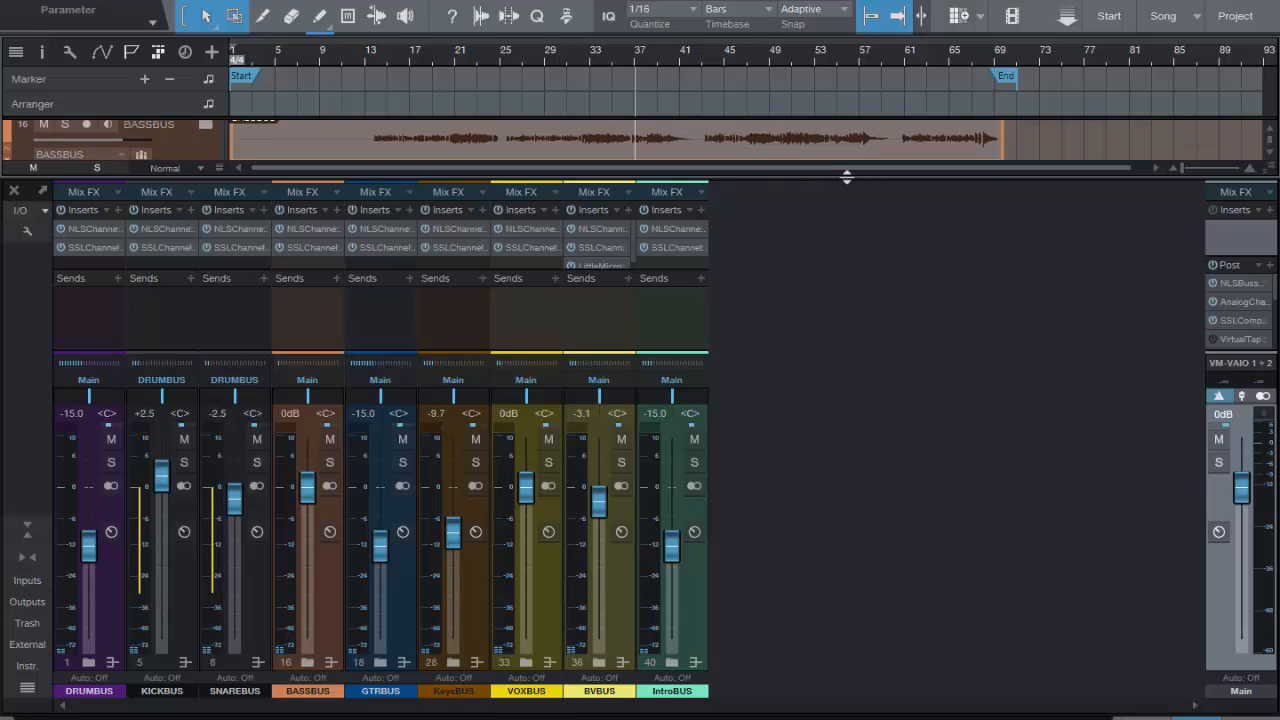
{"action": "key", "text": "F3"}
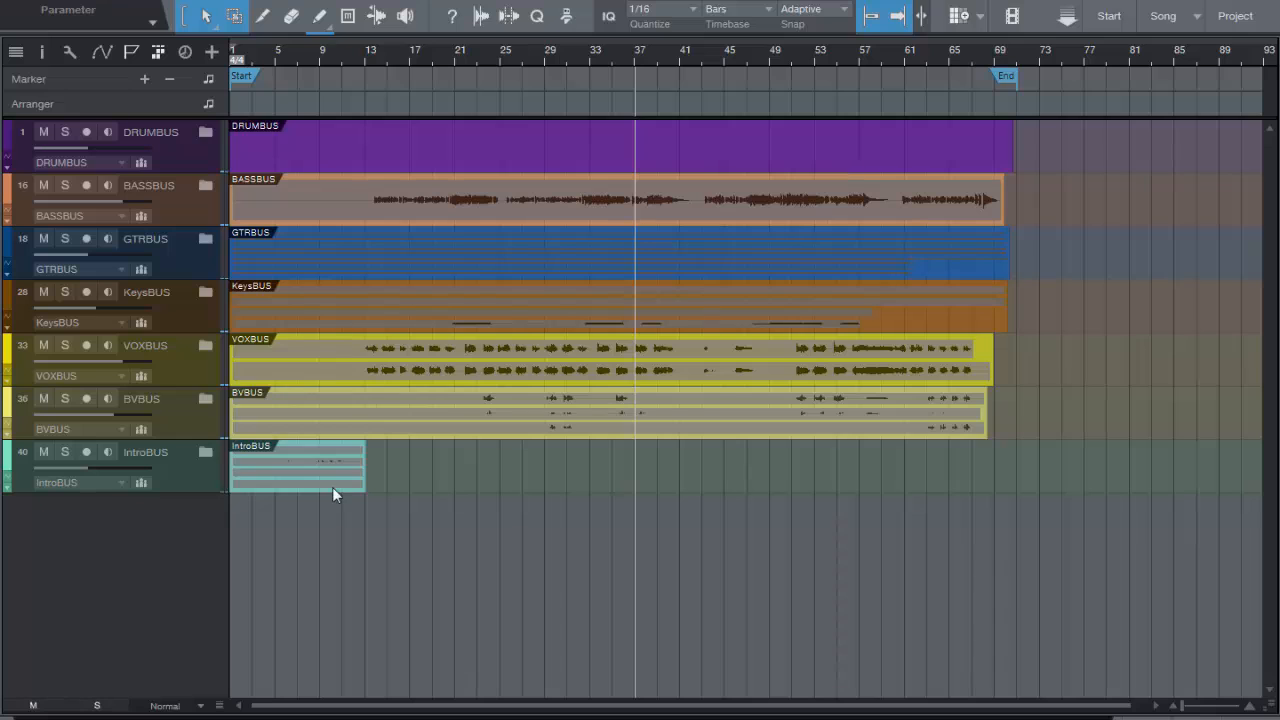
{"action": "left_click", "coordinate": [190, 413]}
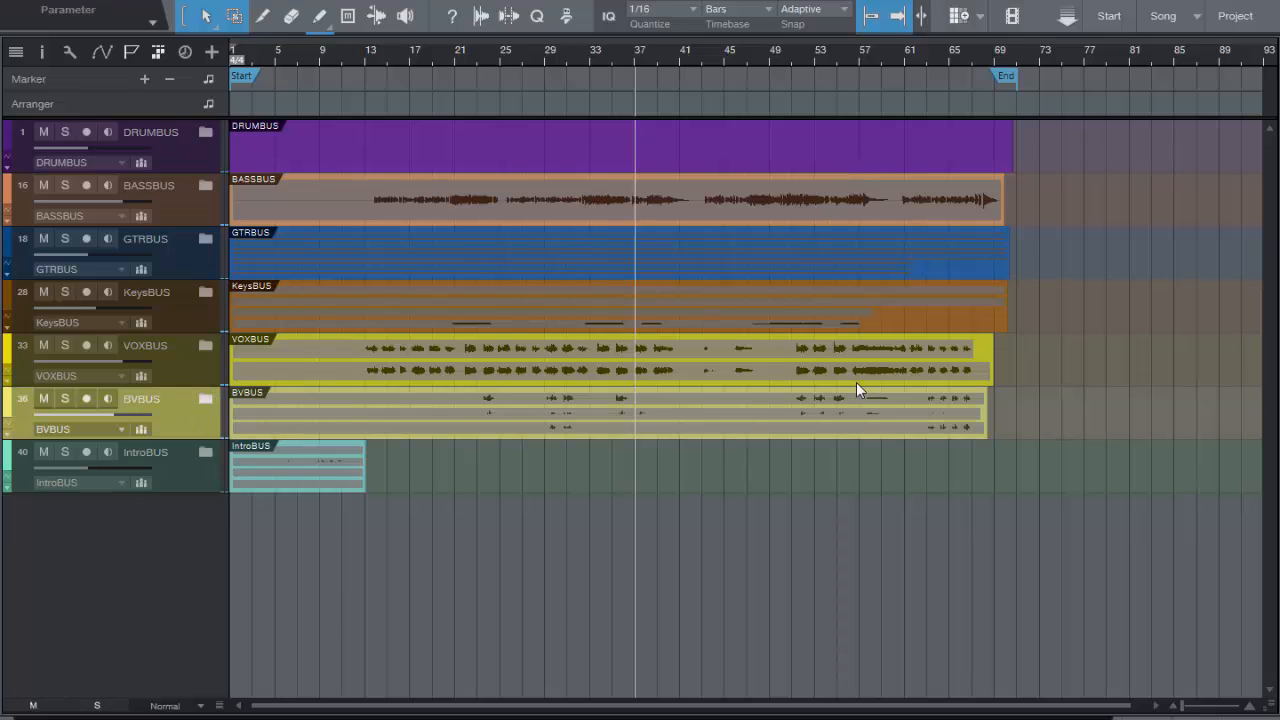
{"action": "left_click", "coordinate": [925, 60]}
{"action": "key", "text": "F3"}
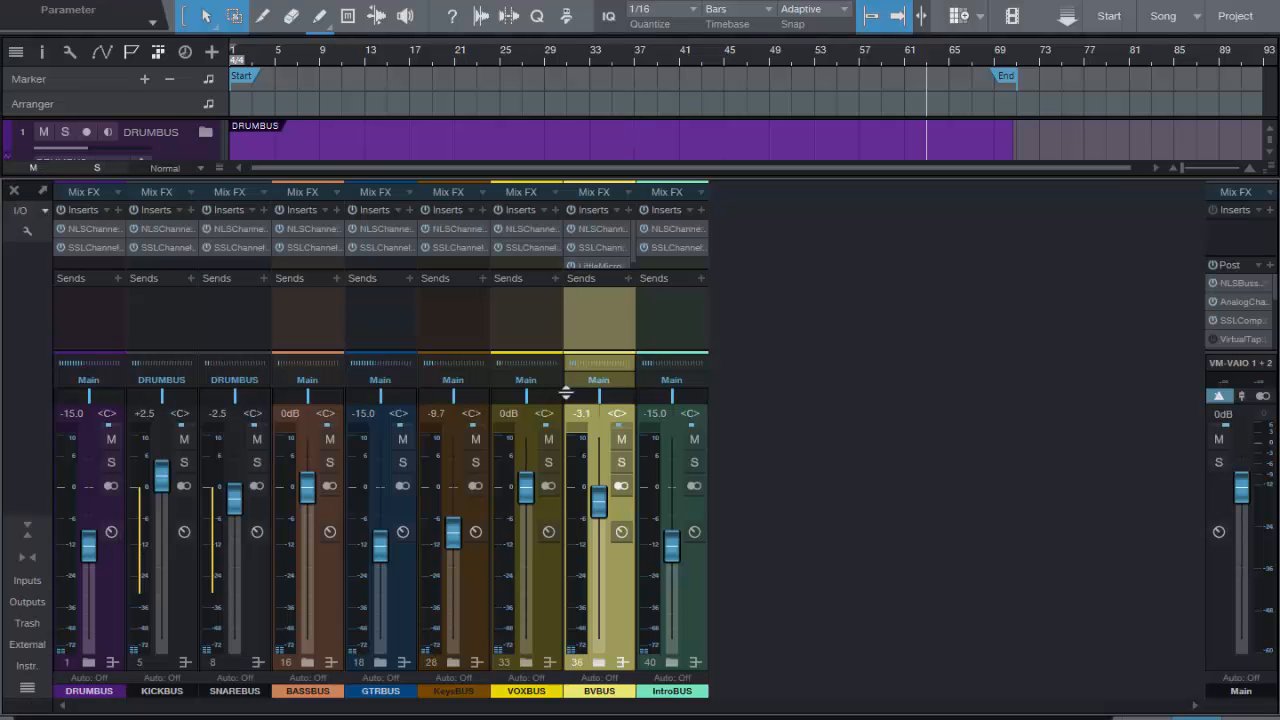
- Examine the BVBUS LittleMicroShift and the VOXBUS SSLChannel settings, then close the plug-in window
{"action": "key", "text": "F11"}
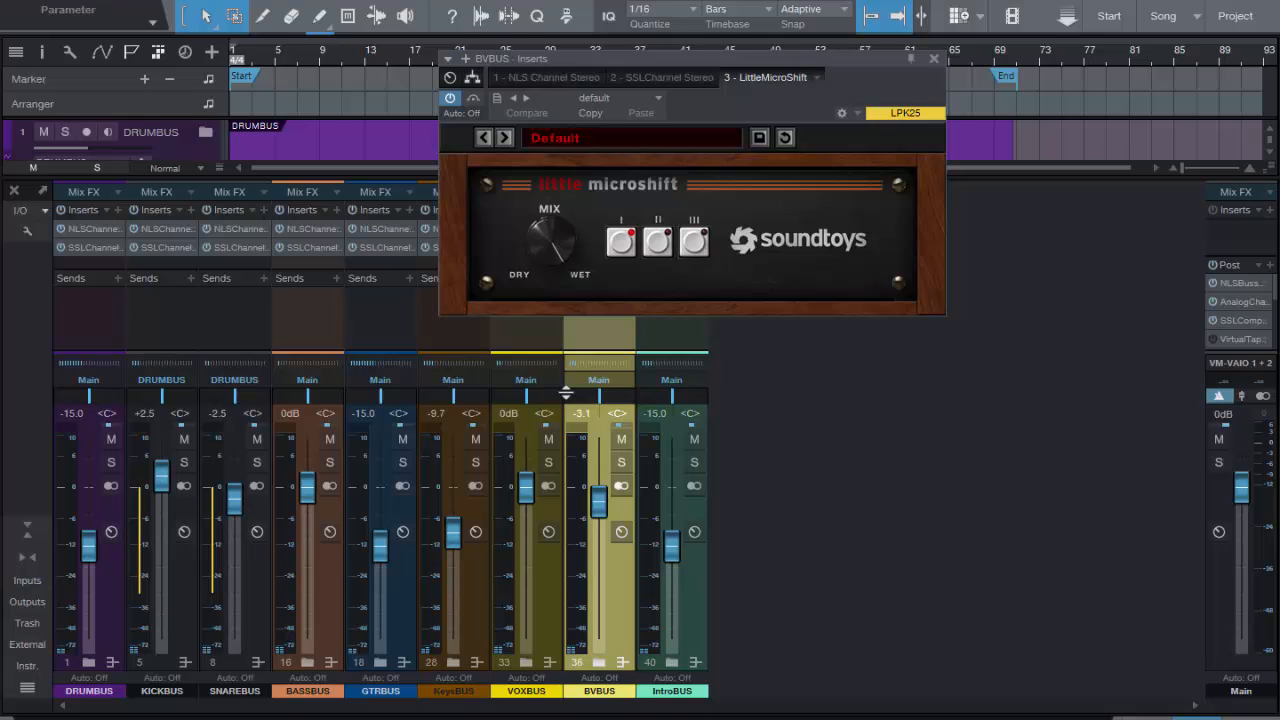
{"action": "left_click_drag", "start_coordinate": [690, 58], "coordinate": [892, 214]}
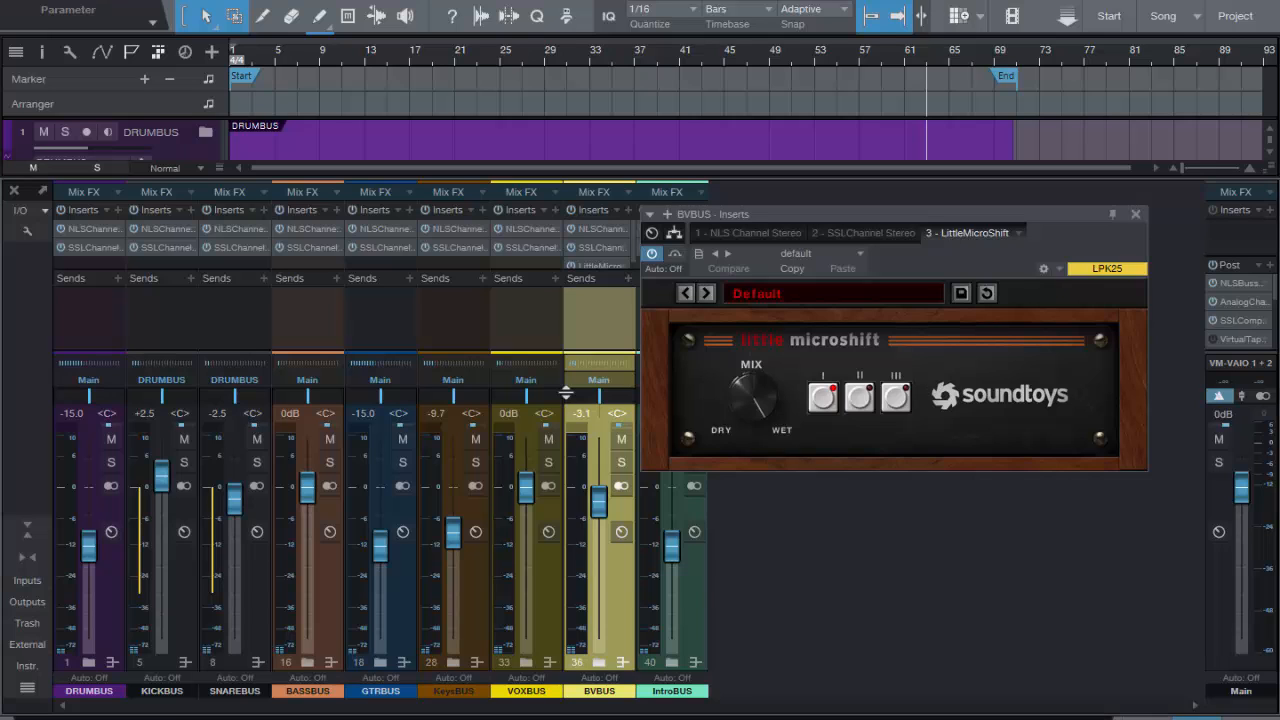
{"action": "double_click", "coordinate": [533, 247]}
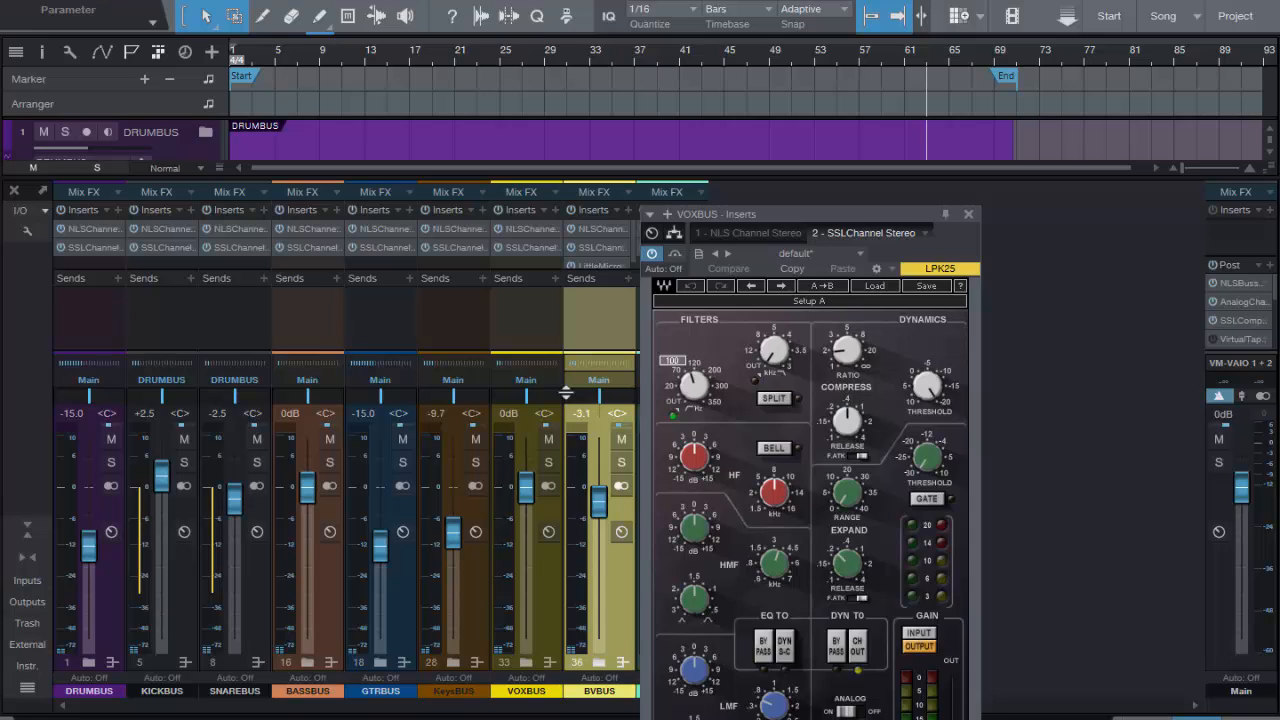
{"action": "left_click", "coordinate": [968, 214]}
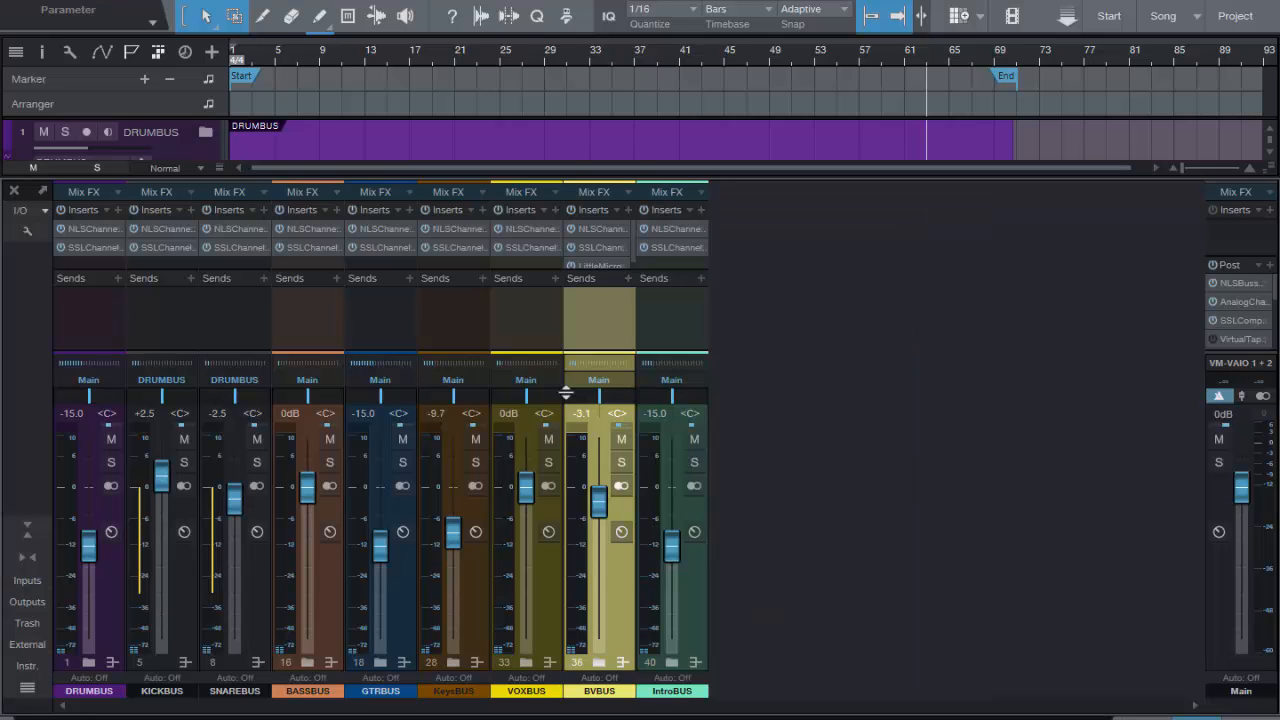
- Compare the BVBUS LittleMicroShift bypassed and active during playback, then stop and view the VOXBUS NLS Channel
{"action": "double_click", "coordinate": [600, 265]}
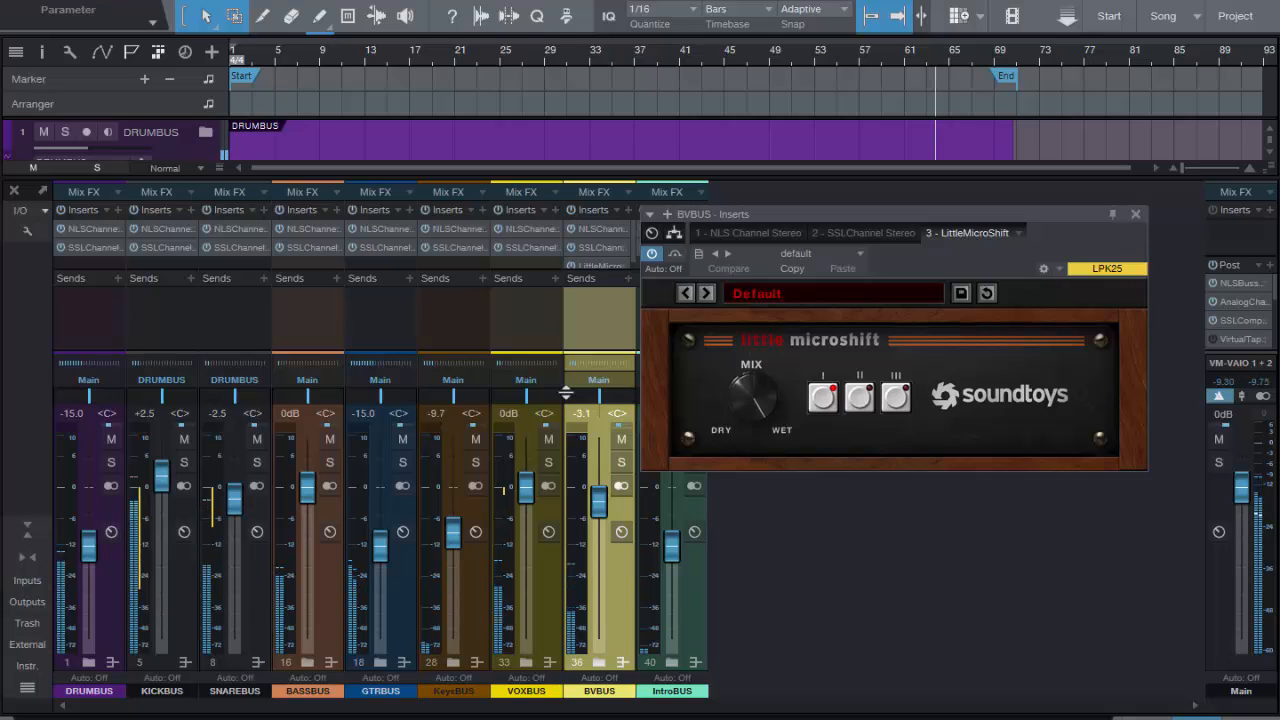
{"action": "left_click", "coordinate": [675, 253]}
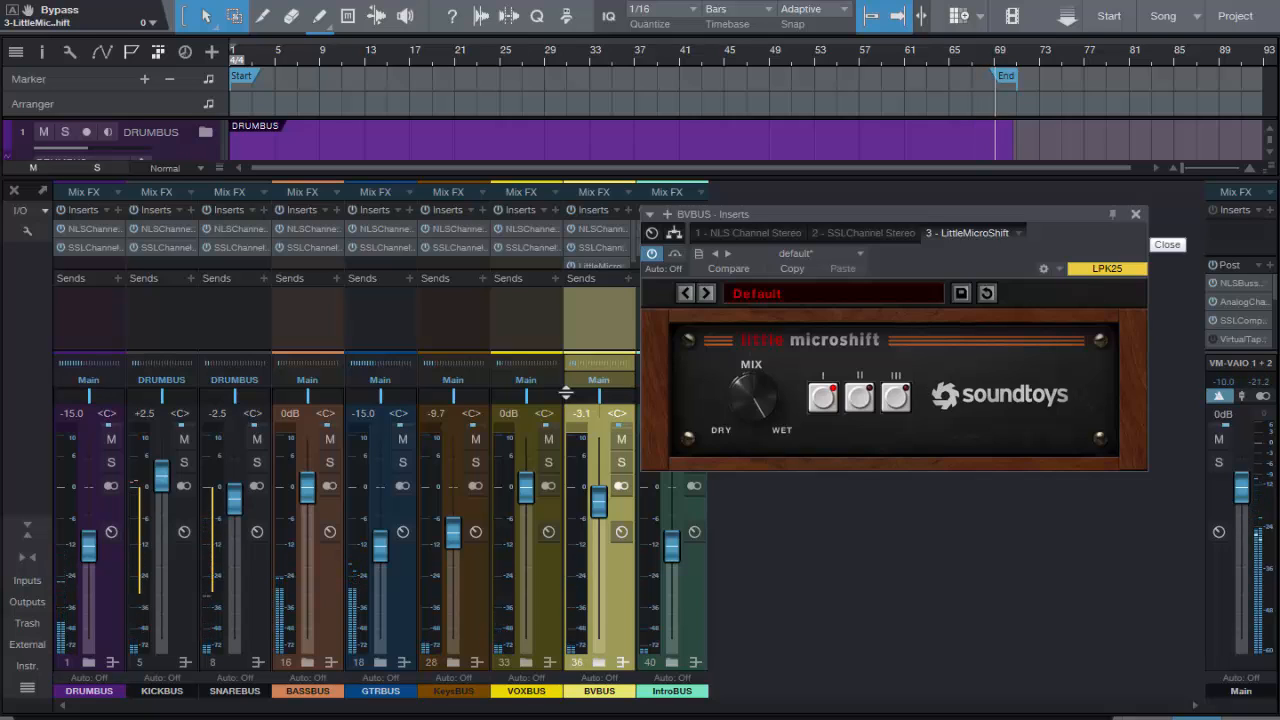
{"action": "left_click", "coordinate": [1135, 213]}
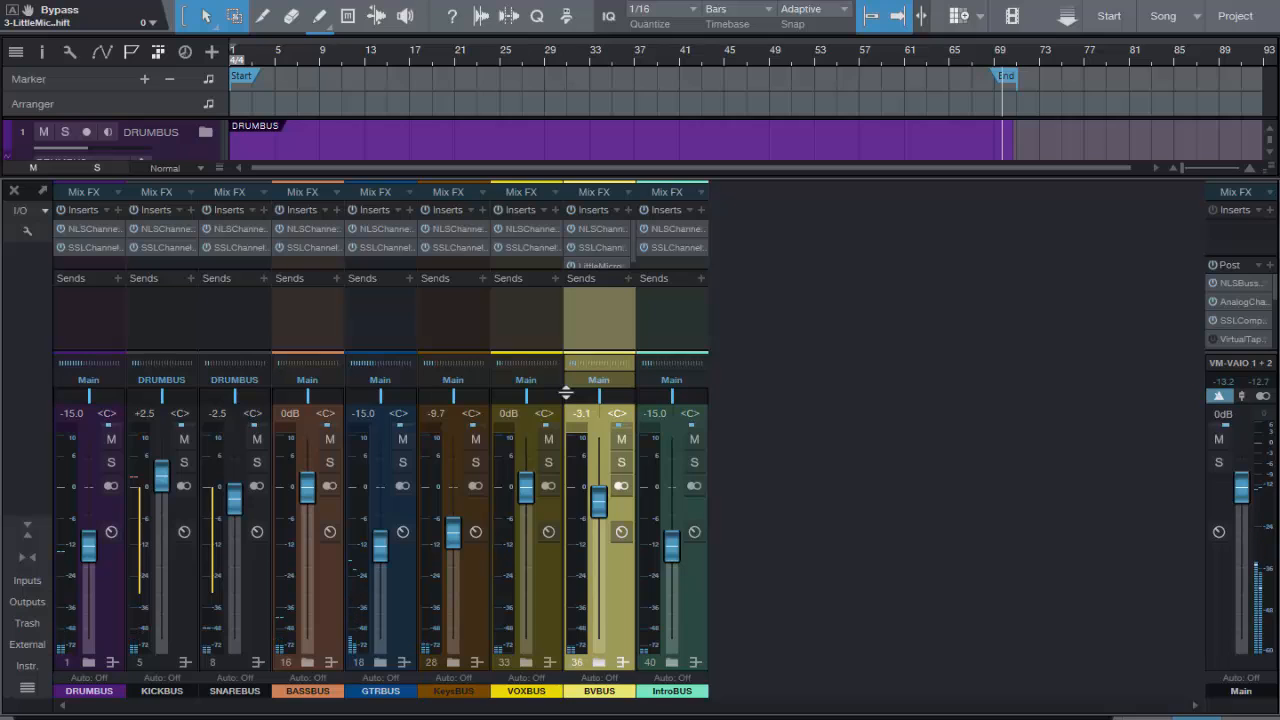
{"action": "key", "text": "space"}
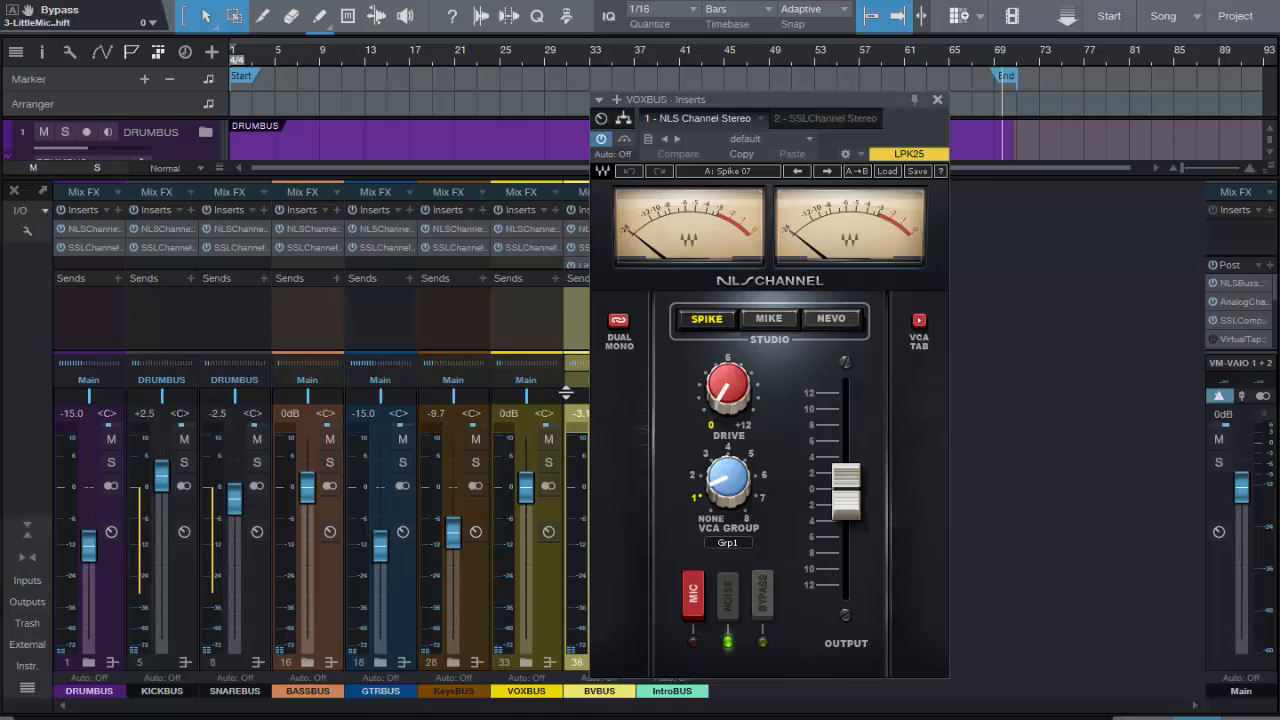
{"action": "key", "text": "Escape"}
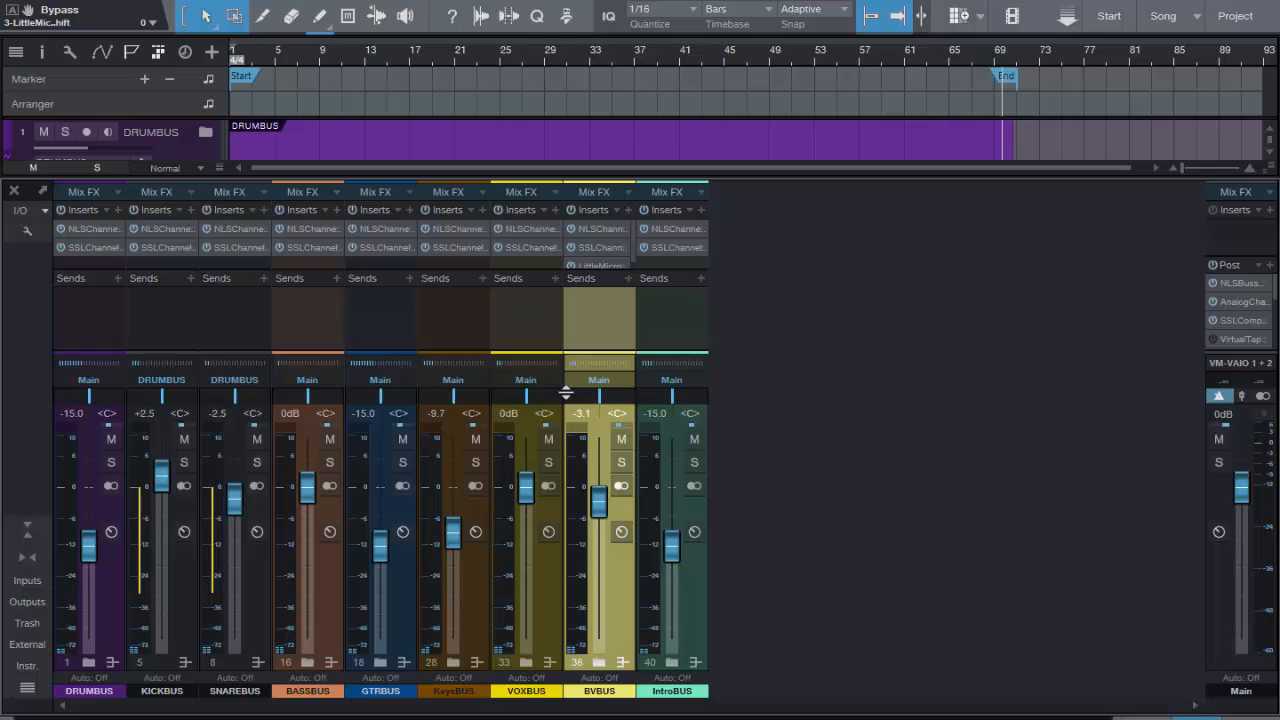
- Insert the PreSonus Fat Channel effect on the IntroBUS, then examine its sections and close its window
{"action": "key", "text": "F5"}
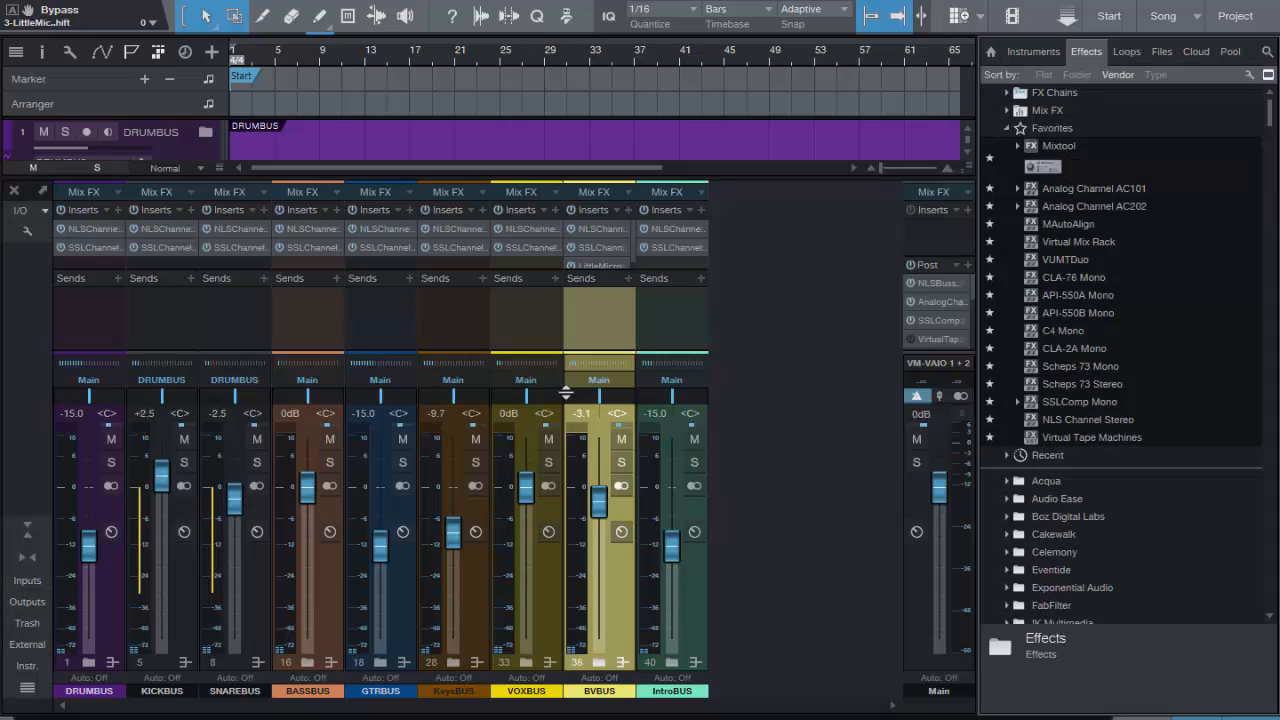
{"action": "scroll", "coordinate": [1122, 352], "scroll_direction": "down", "scroll_amount": 4}
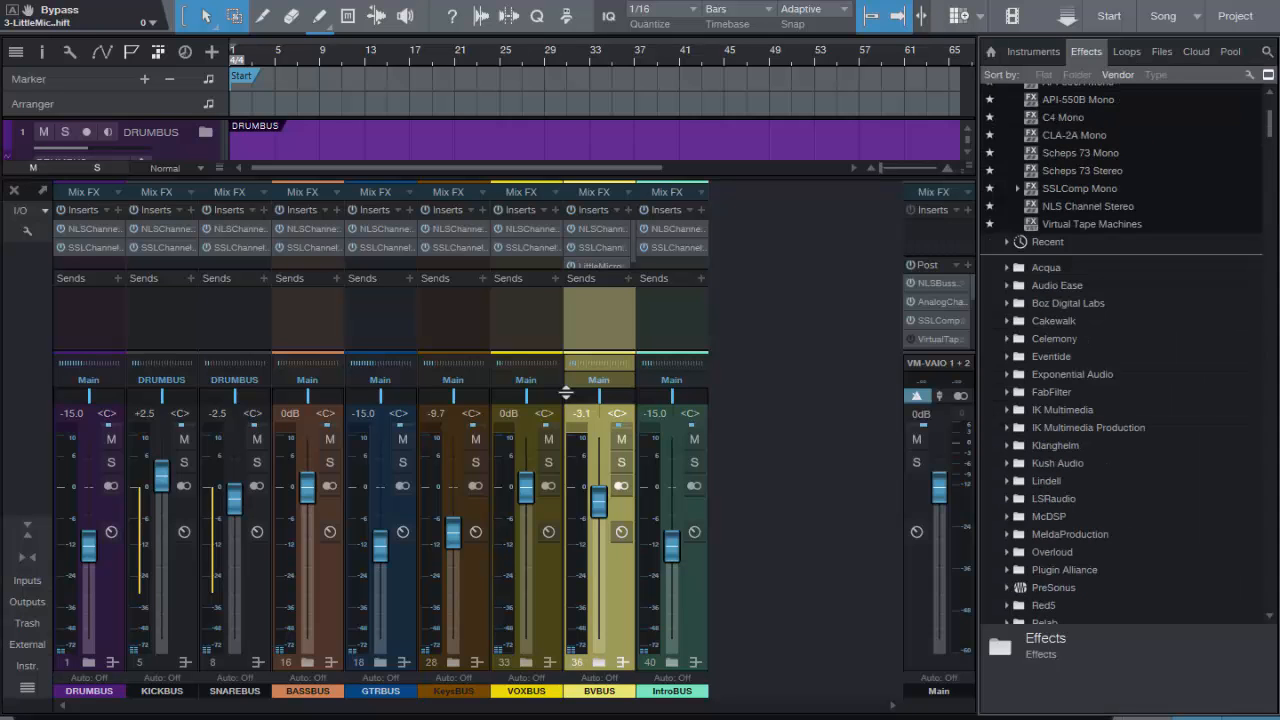
{"action": "left_click", "coordinate": [1007, 588]}
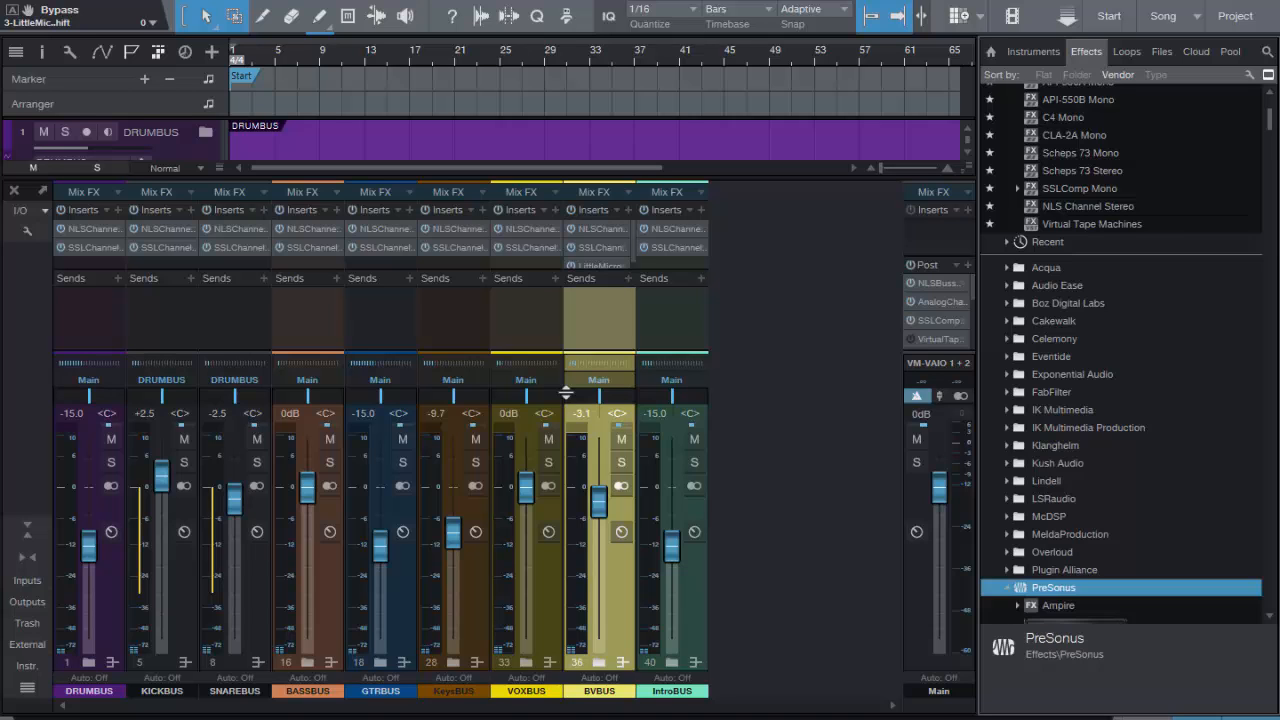
{"action": "scroll", "coordinate": [1122, 352], "scroll_direction": "down", "scroll_amount": 6}
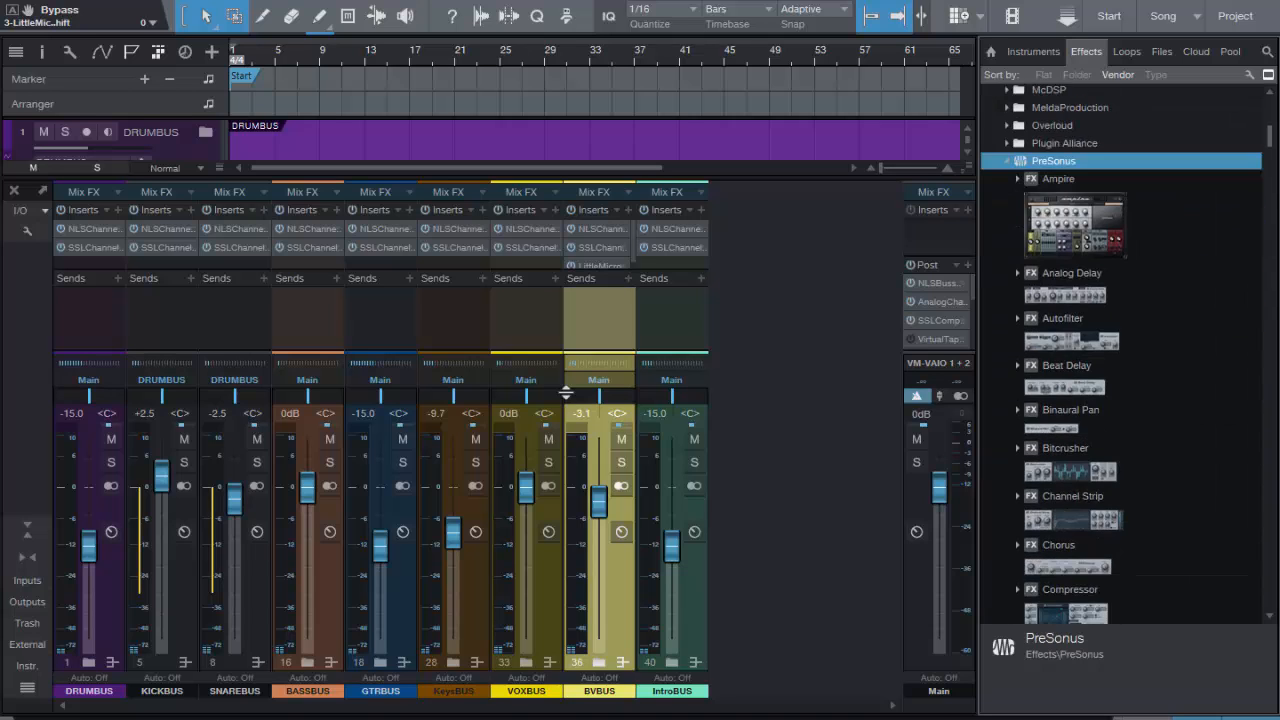
{"action": "scroll", "coordinate": [1122, 352], "scroll_direction": "down", "scroll_amount": 4}
{"action": "scroll", "coordinate": [1122, 352], "scroll_direction": "down", "scroll_amount": 4}
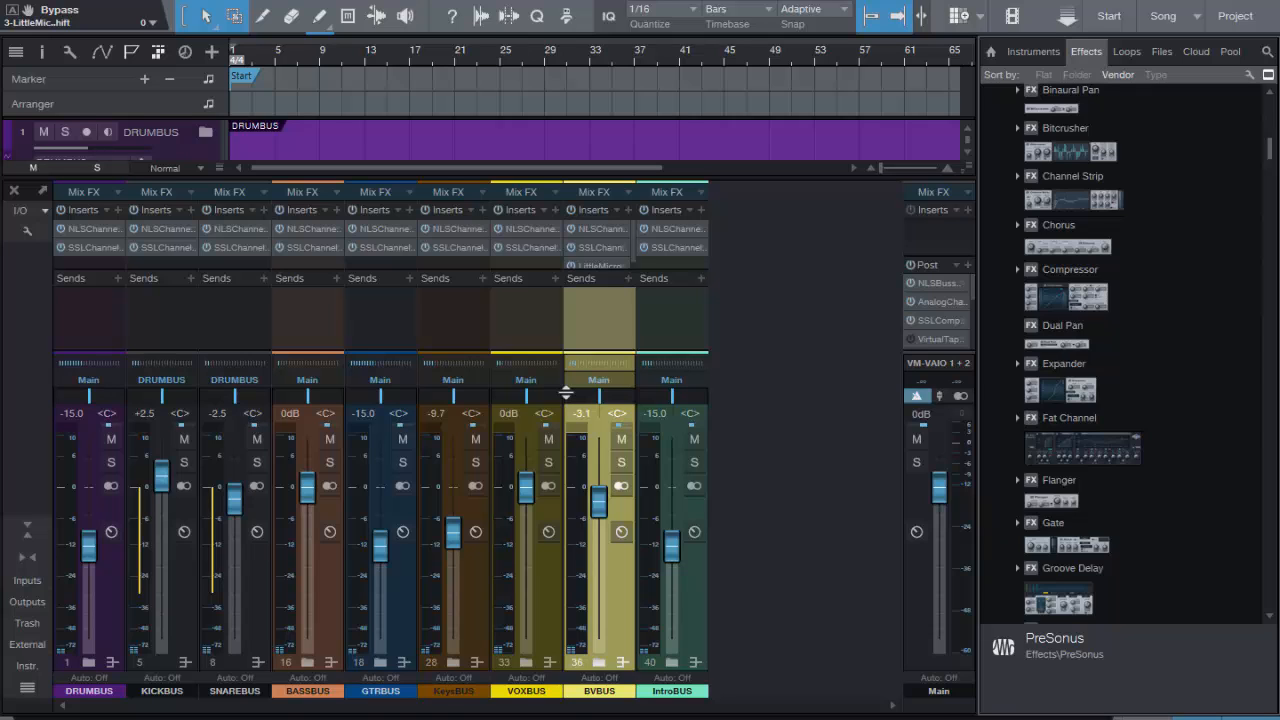
{"action": "left_click_drag", "start_coordinate": [1083, 448], "coordinate": [662, 260]}
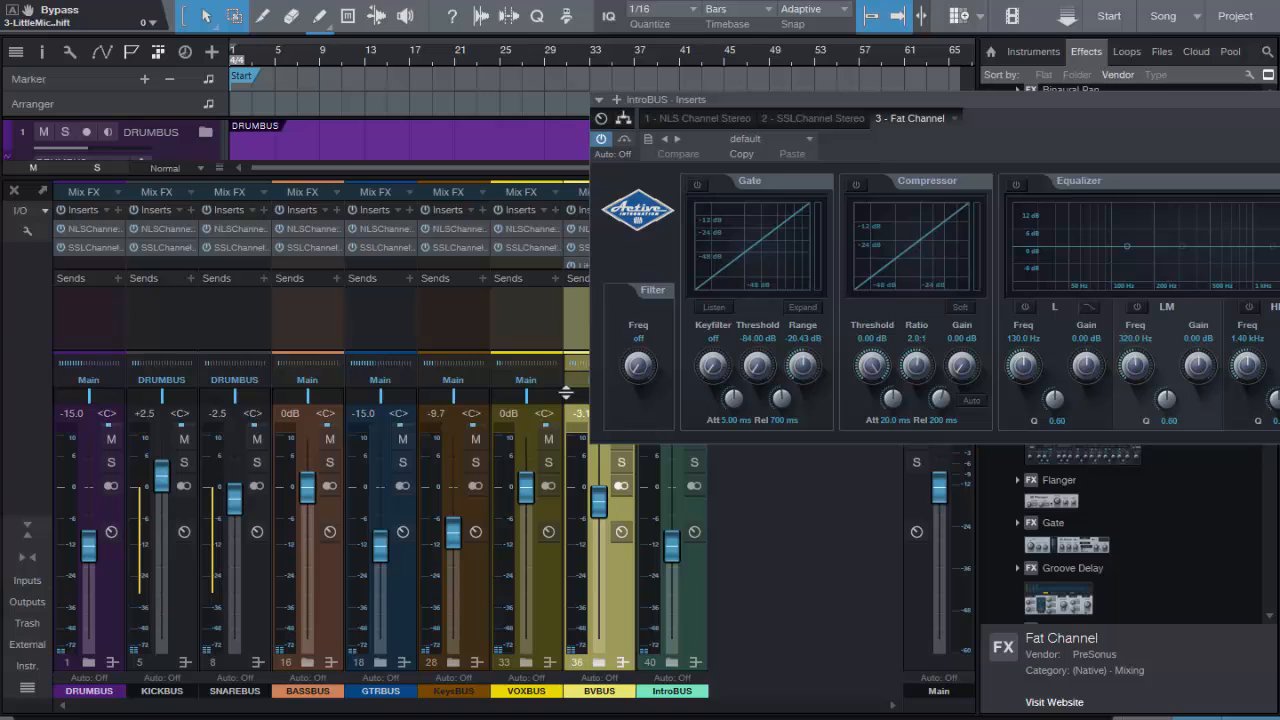
{"action": "left_click_drag", "start_coordinate": [900, 99], "coordinate": [477, 87]}
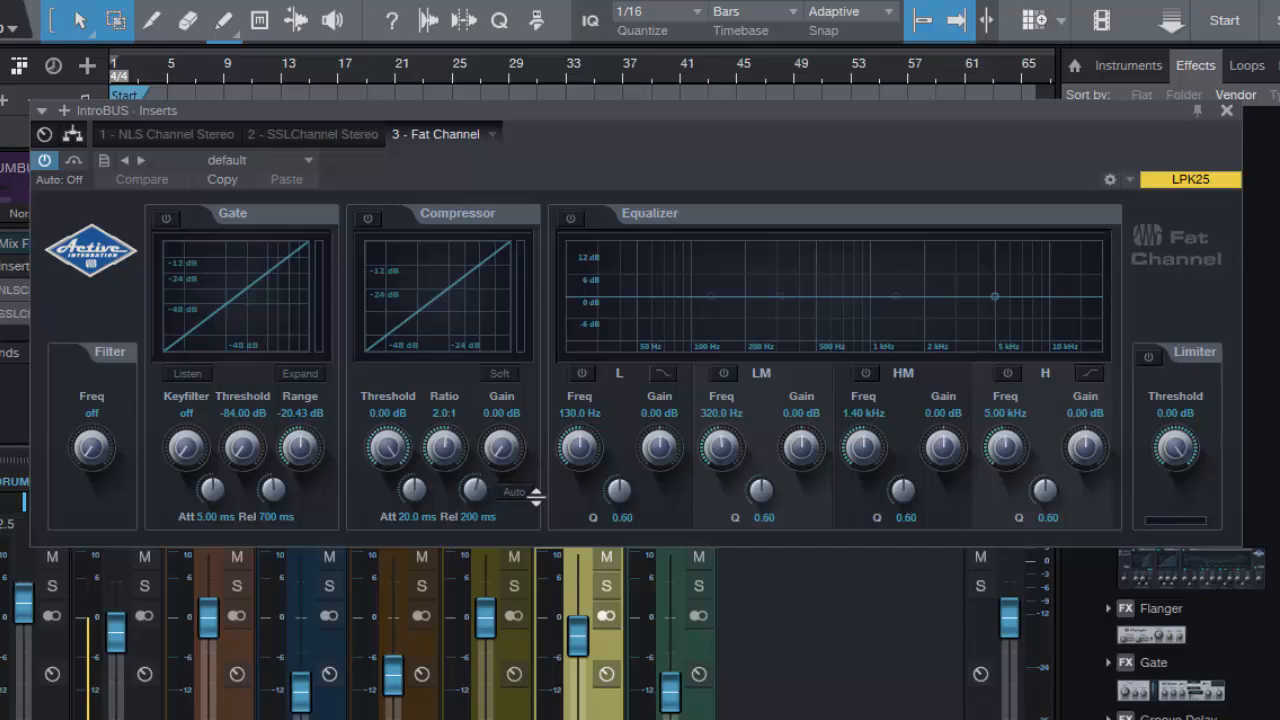
{"action": "left_click", "coordinate": [1226, 111]}
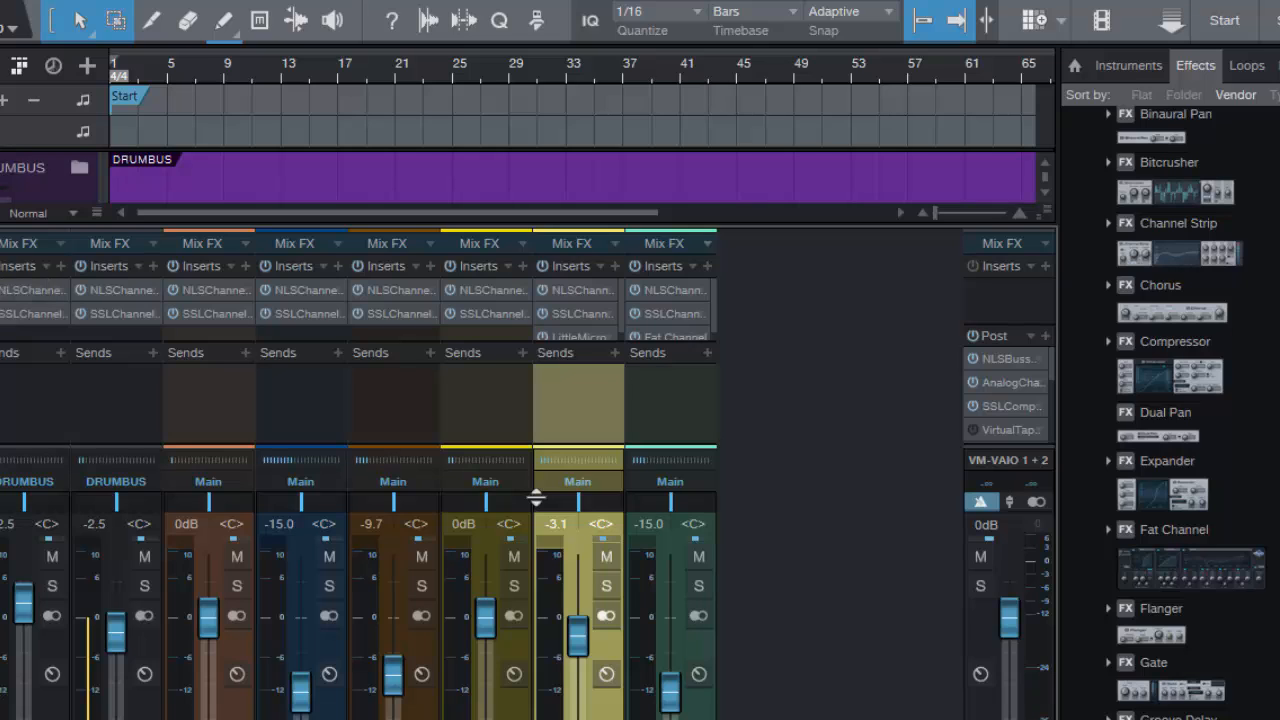
- Add Console Shaper as the IntroBUS Mix FX, using the My Console Startup preset with Drive at about 0.59 dB
{"action": "left_click", "coordinate": [707, 244]}
{"action": "key", "text": "Return"}
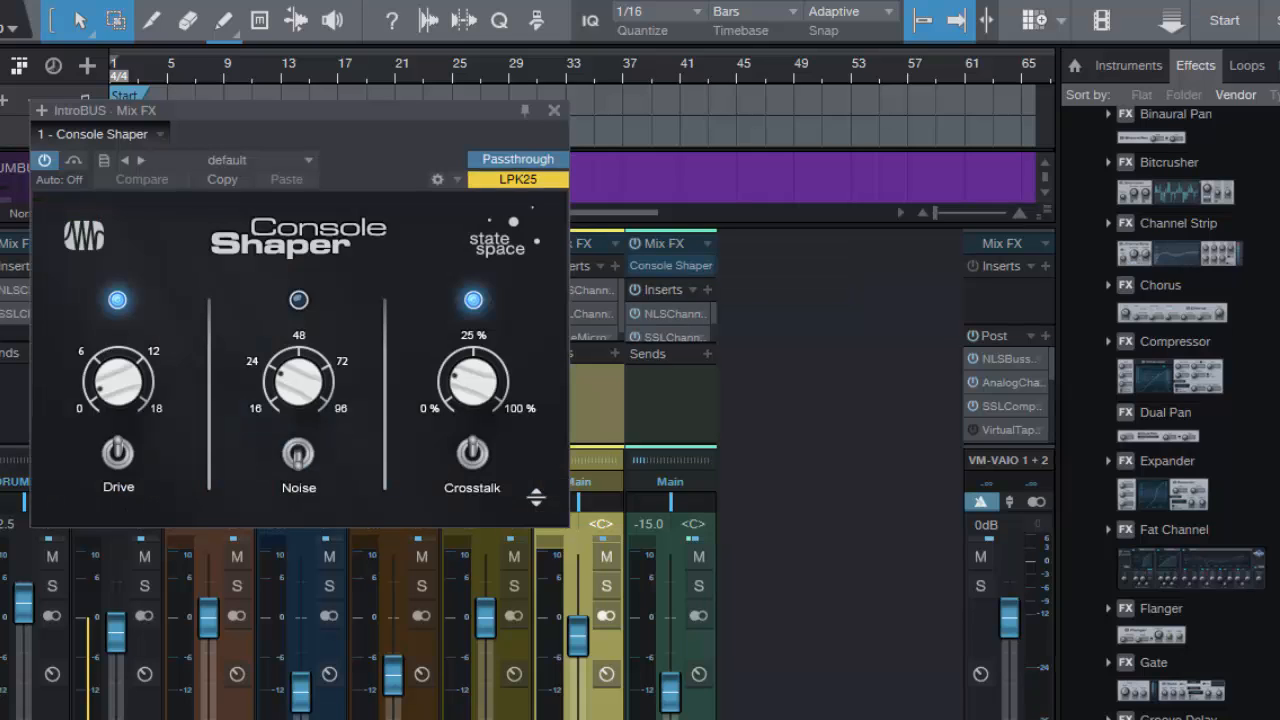
{"action": "left_click", "coordinate": [246, 160]}
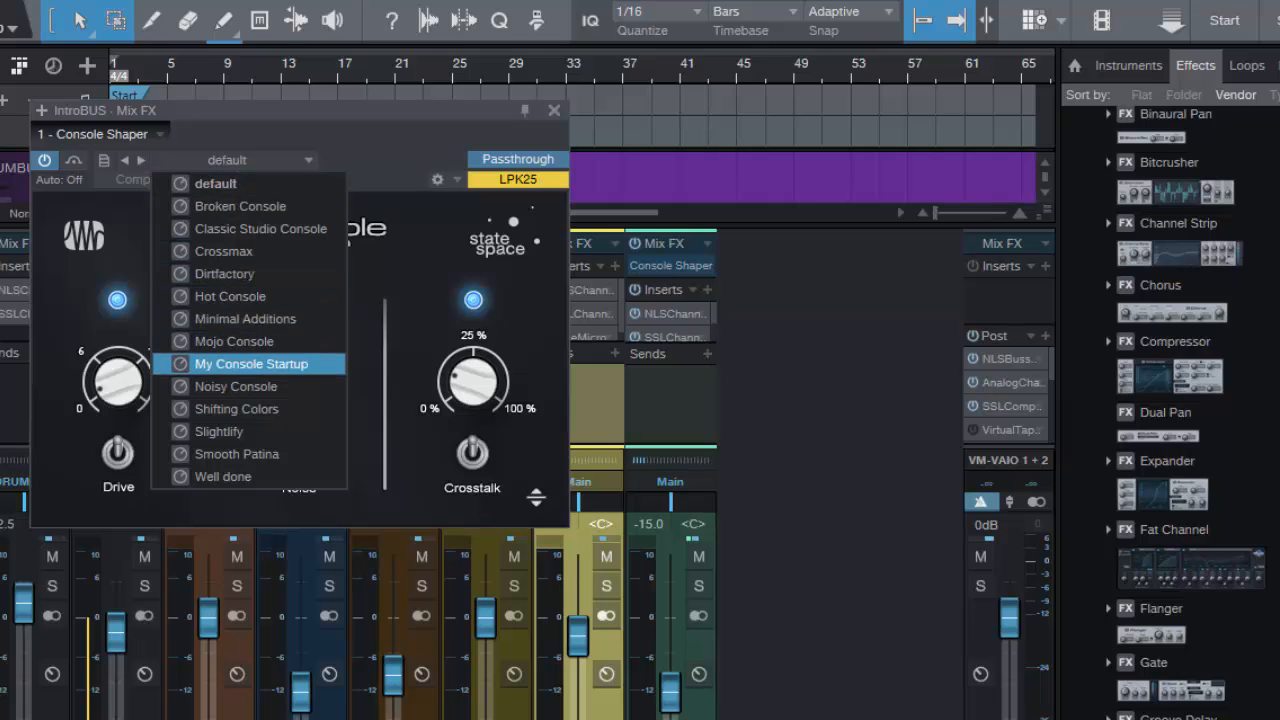
{"action": "left_click", "coordinate": [251, 364]}
{"action": "key", "text": "Escape"}
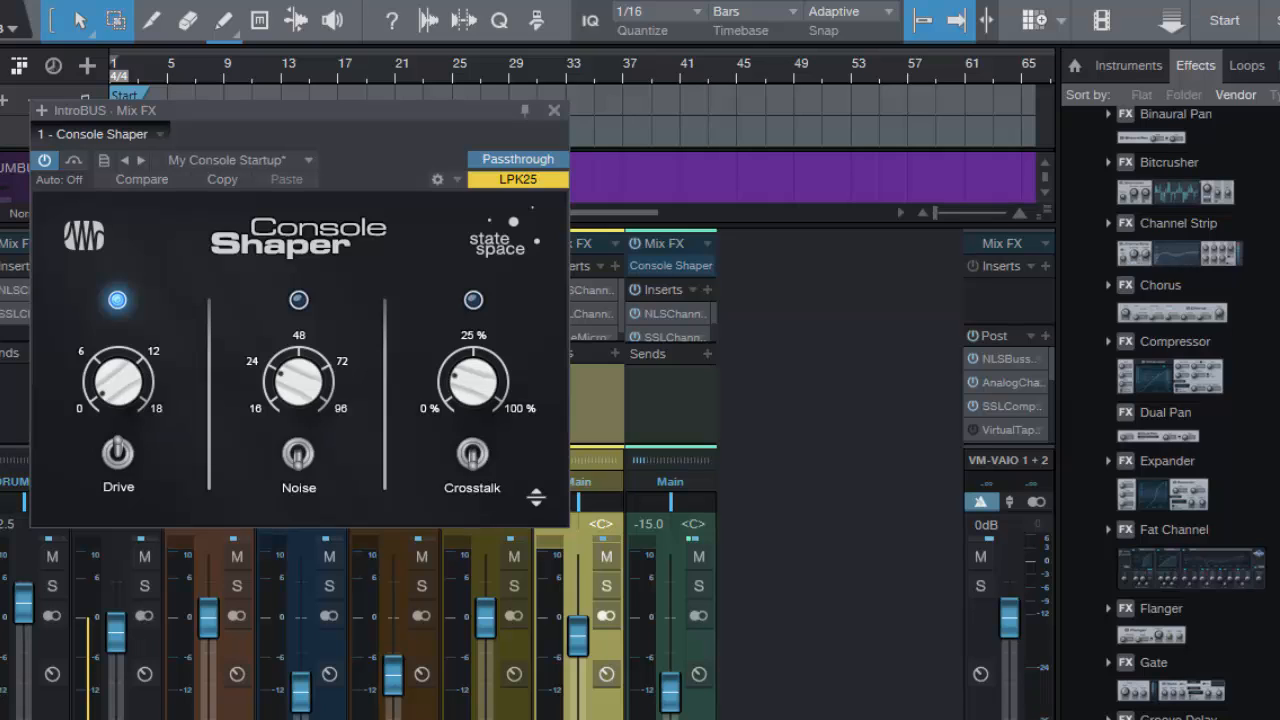
{"action": "left_click_drag", "start_coordinate": [118, 382], "coordinate": [118, 386]}
- Expand the DRUMBUS folder in the mixer and add Console Shaper as the KICKBUS Mix FX, then close the plug-in window
{"action": "left_click", "coordinate": [8, 600]}
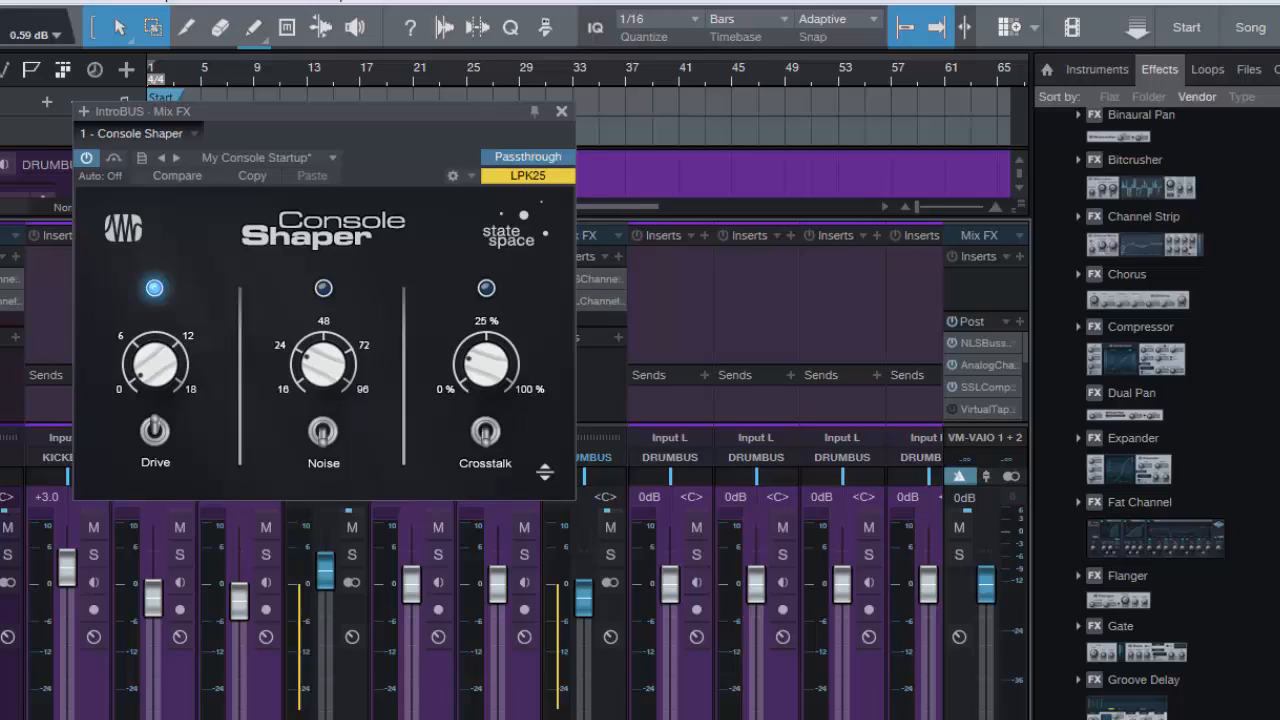
{"action": "left_click", "coordinate": [554, 110]}
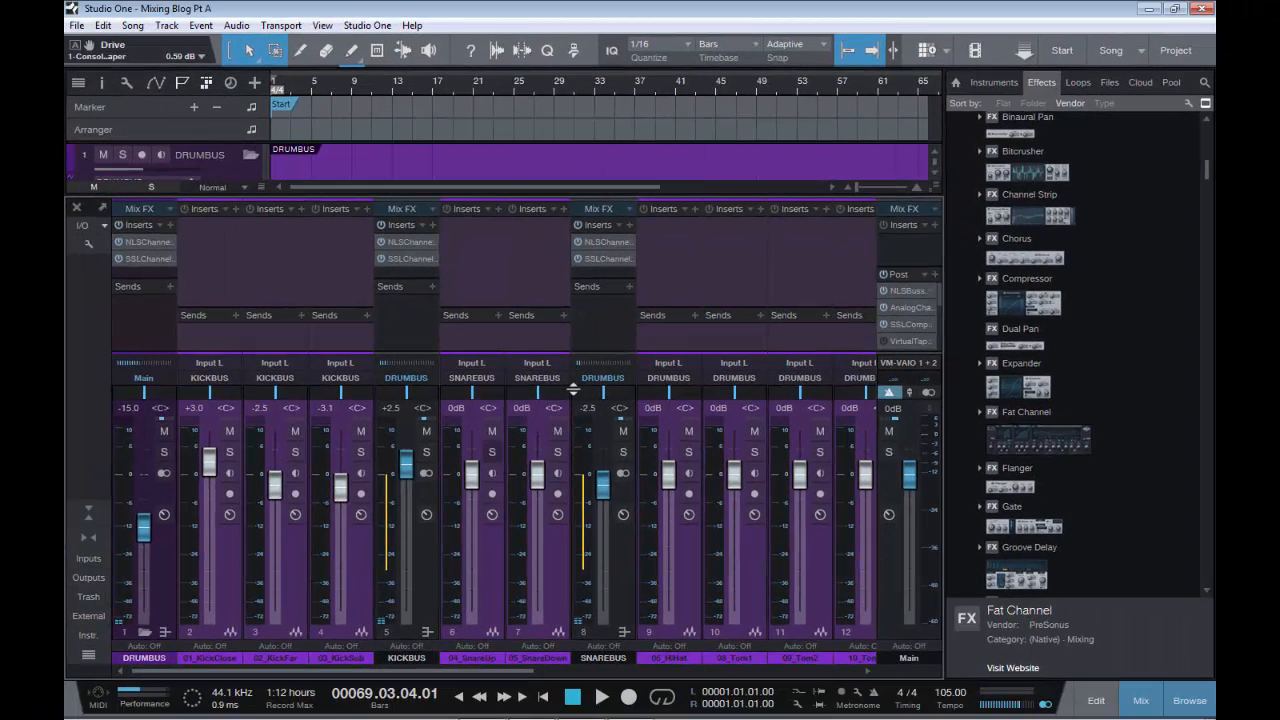
{"action": "left_click", "coordinate": [433, 209]}
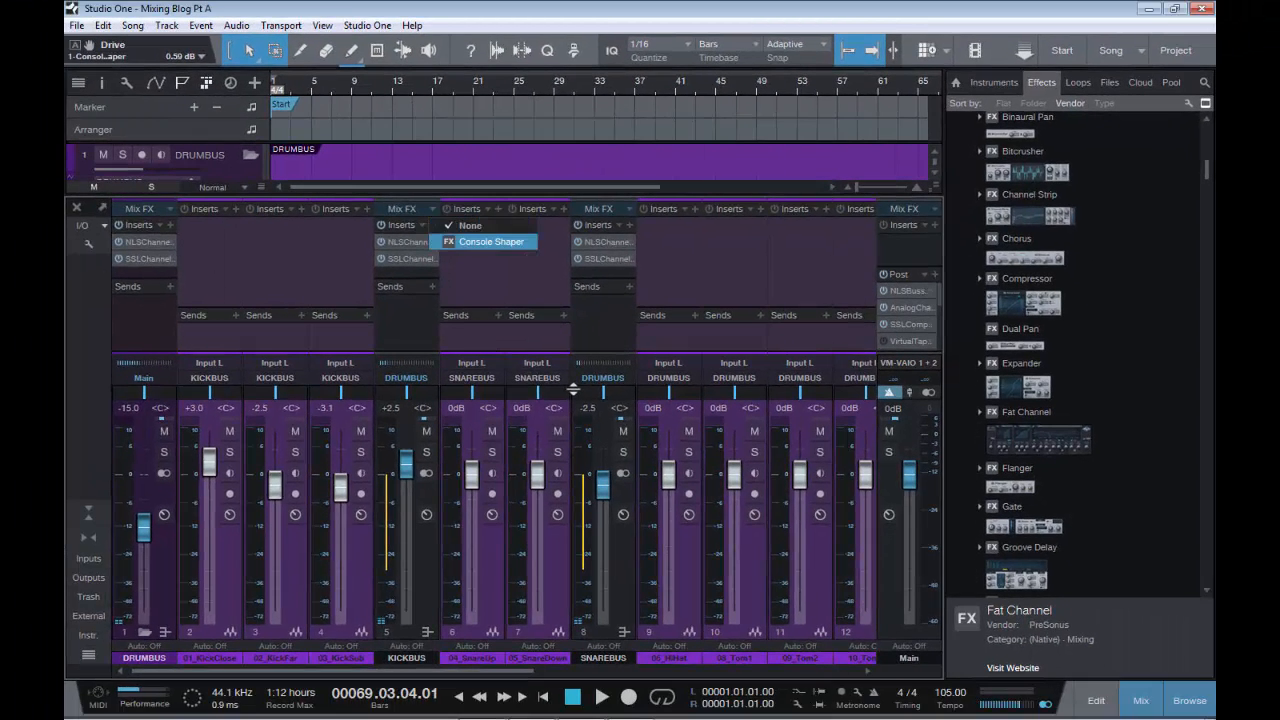
{"action": "left_click", "coordinate": [486, 242]}
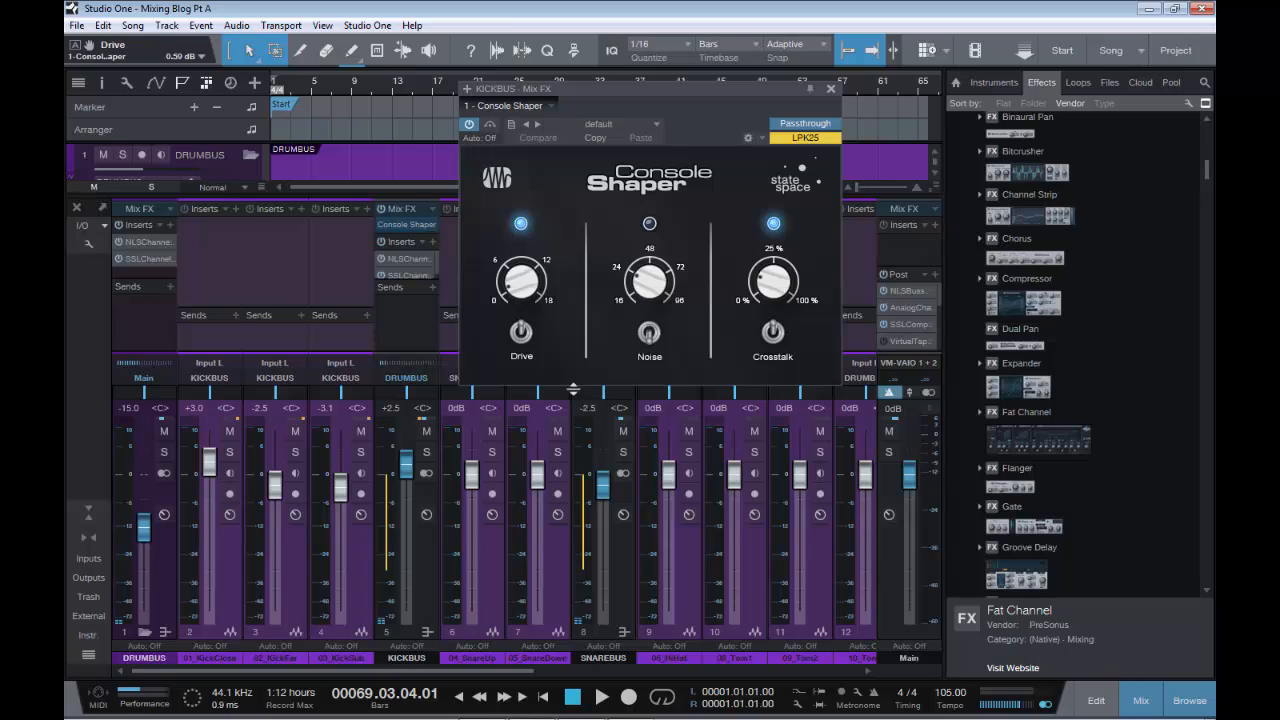
{"action": "left_click", "coordinate": [831, 89]}
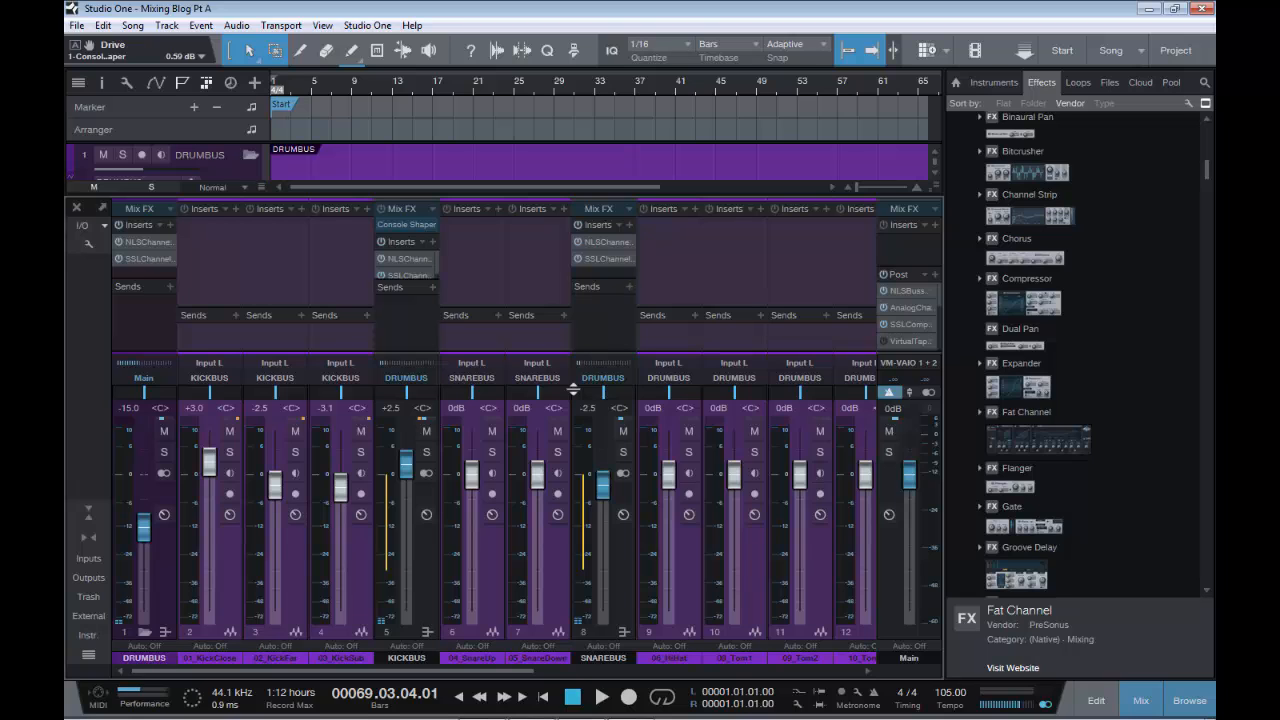
- Examine the SNAREBUS NLS Channel and SSLChannel and the Main post-fader SSLComp, then collapse the DRUMBUS folder
{"action": "left_click", "coordinate": [605, 242]}
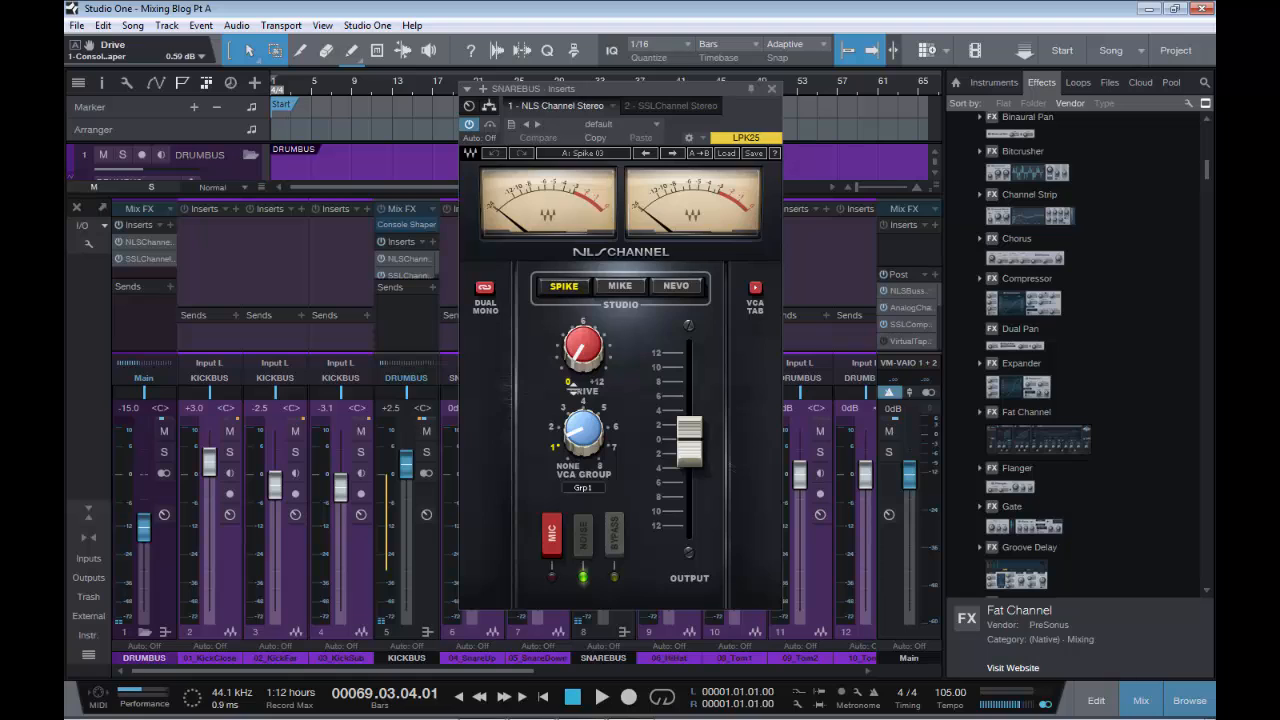
{"action": "left_click", "coordinate": [771, 88]}
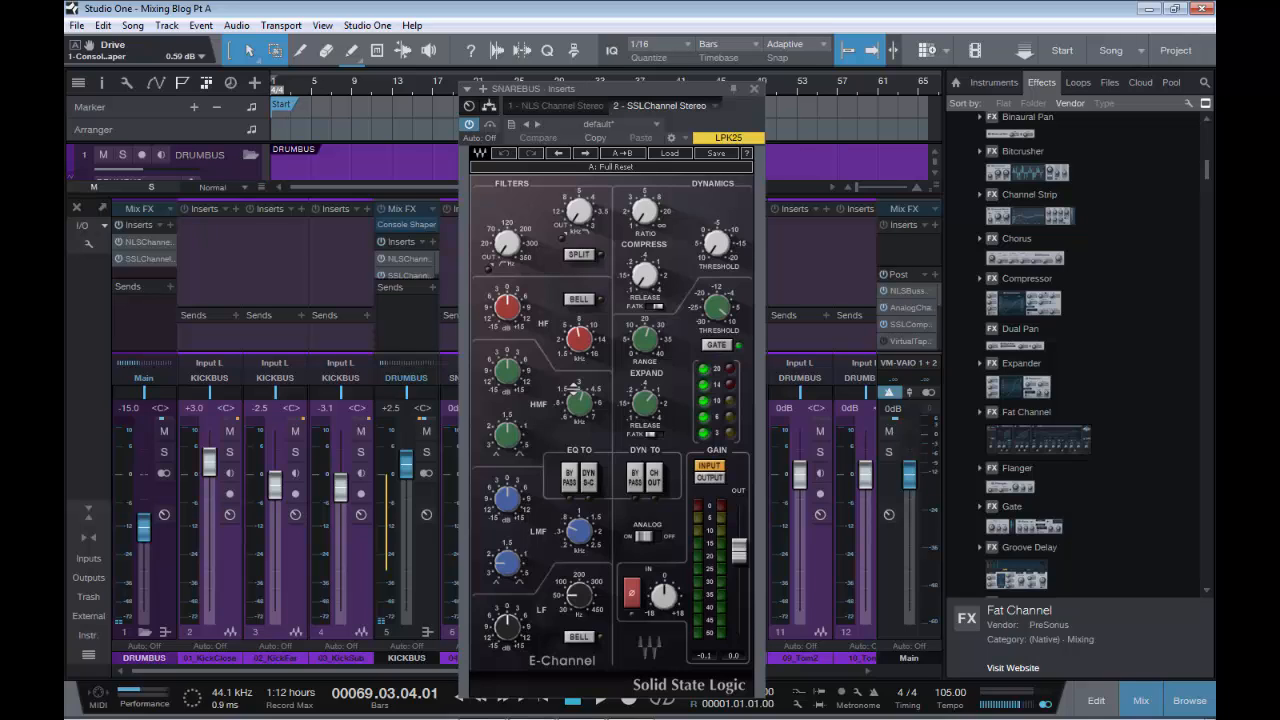
{"action": "left_click", "coordinate": [754, 88]}
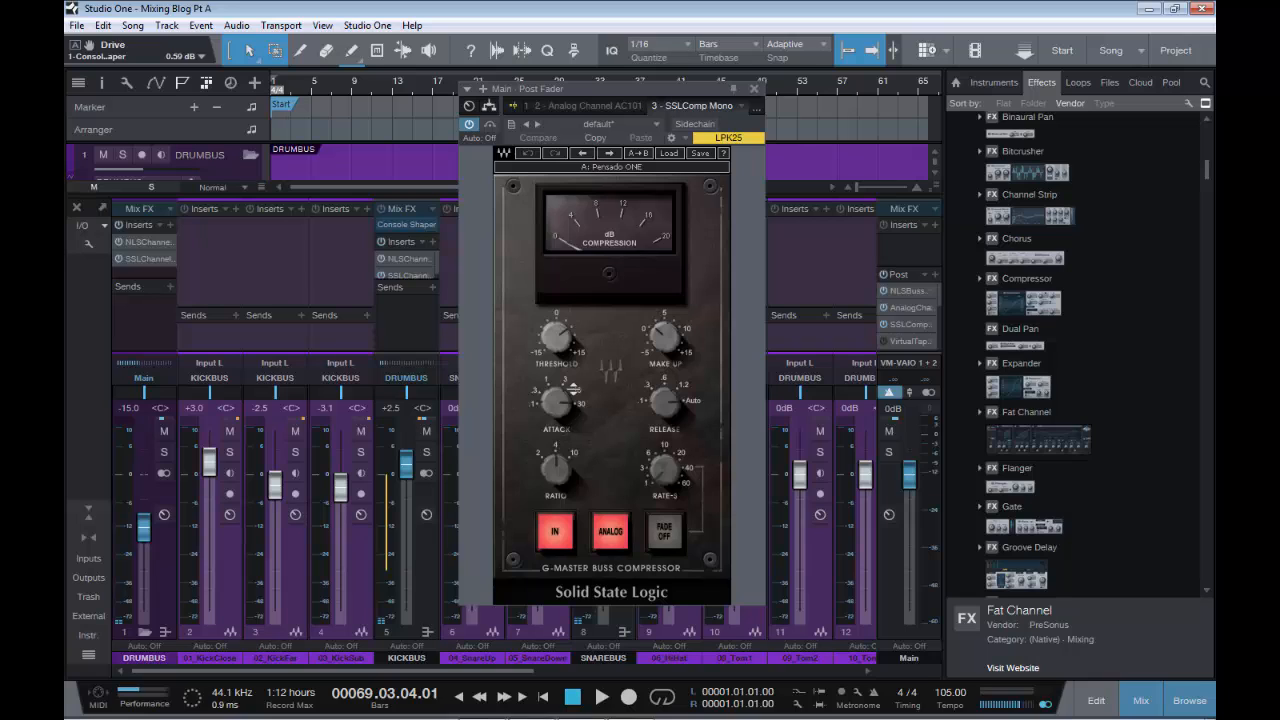
{"action": "left_click", "coordinate": [754, 88]}
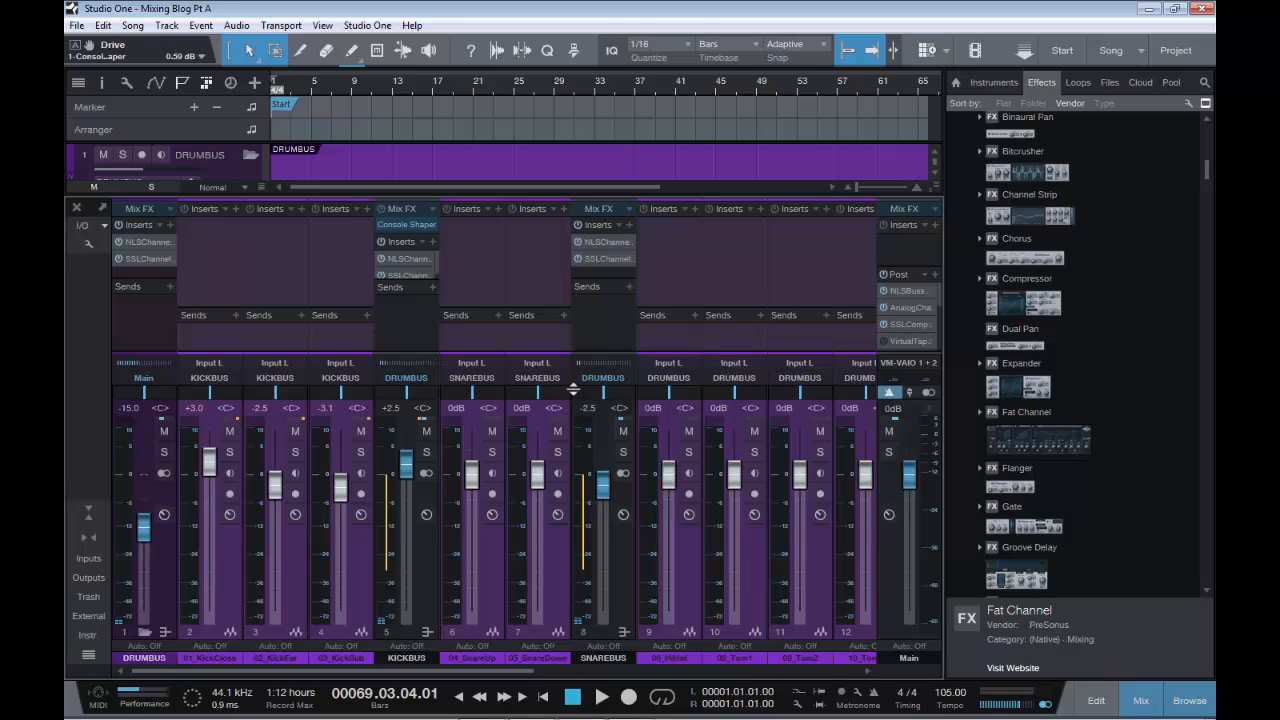
{"action": "key", "text": "Left"}
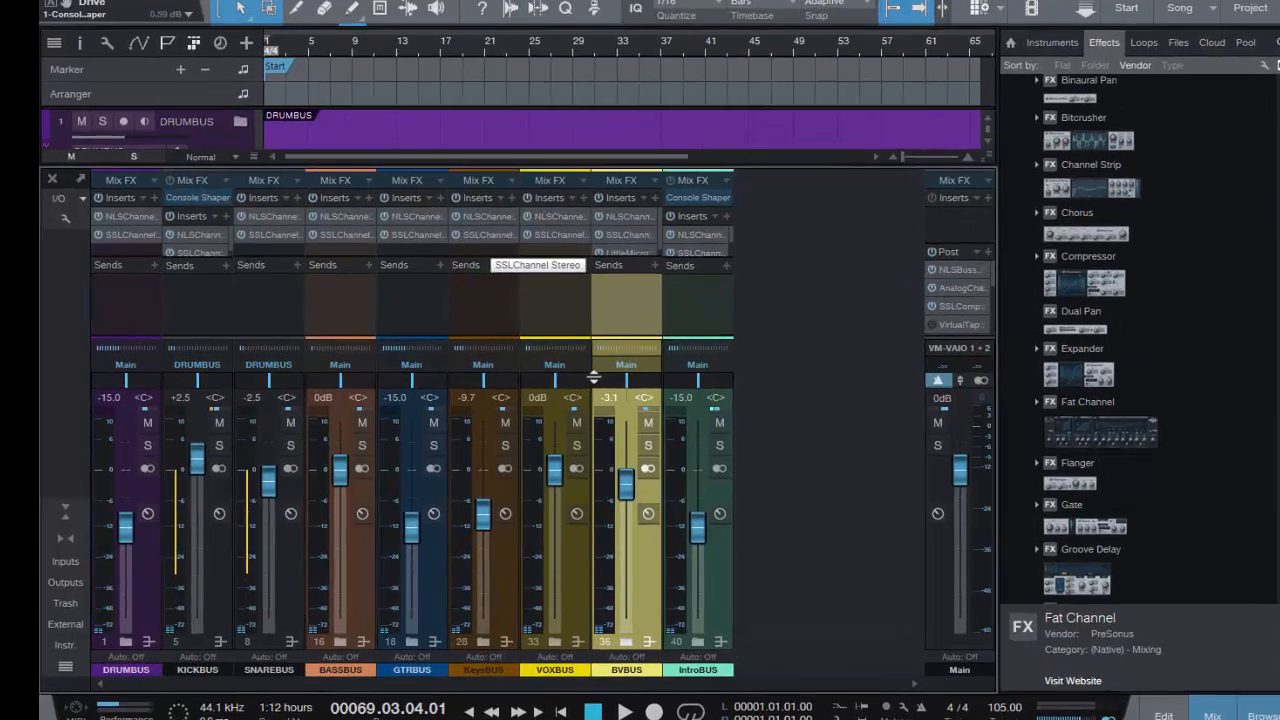
- Add an FX channel beside the GTRBUS in the mixer
{"action": "double_click", "coordinate": [481, 259]}
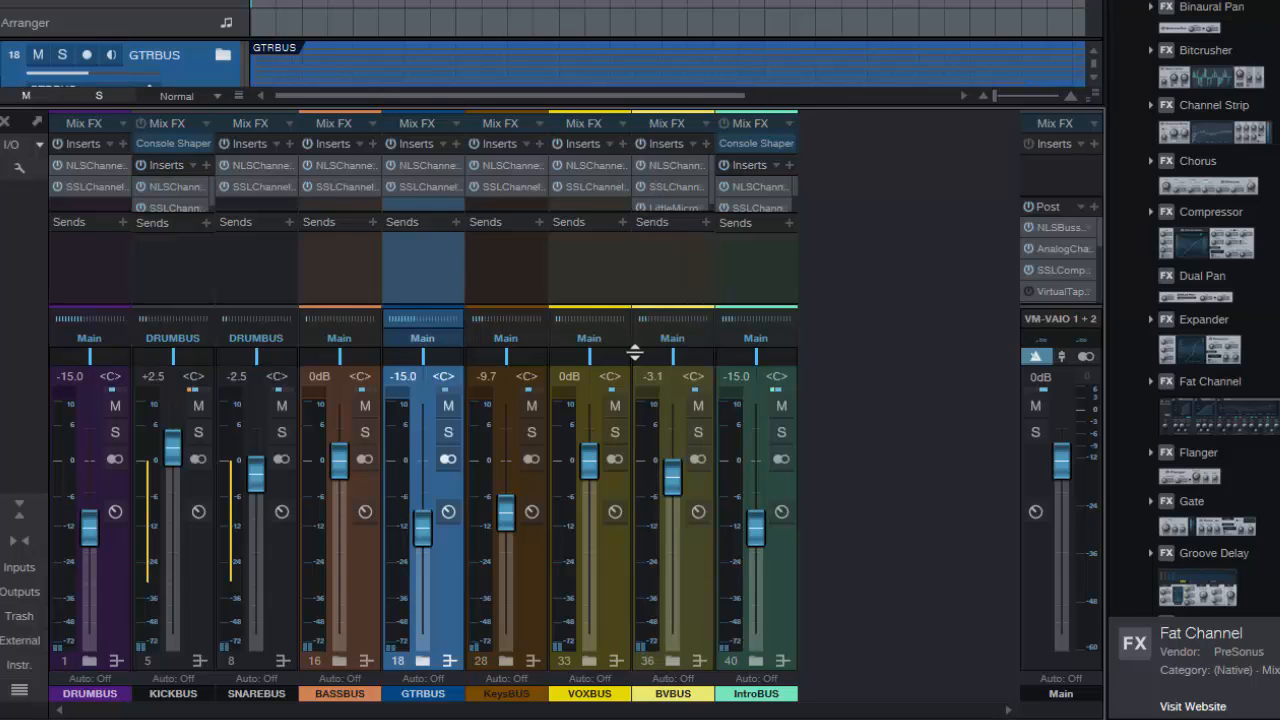
{"action": "right_click", "coordinate": [449, 559]}
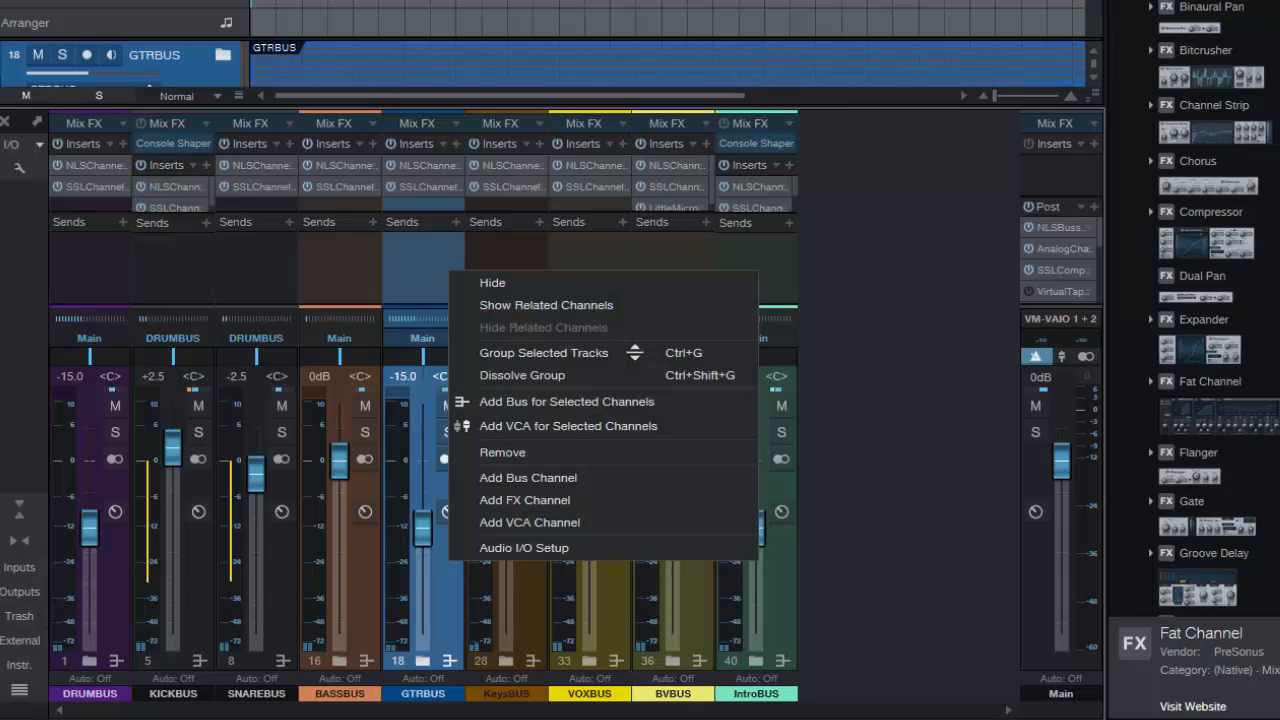
{"action": "left_click", "coordinate": [525, 500]}
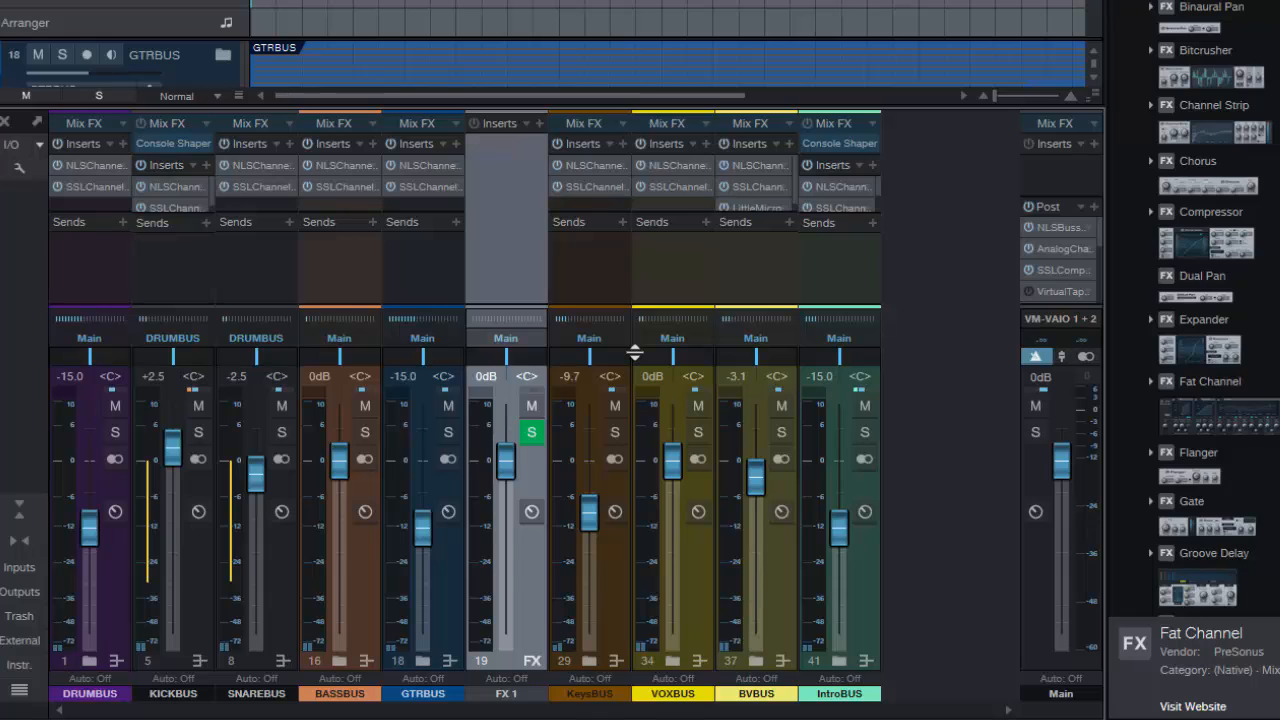
- Insert CLA-76 Mono from the favorite effects on the FX 1 channel, then view the SSL E-Channel and close its window
{"action": "scroll", "coordinate": [1194, 330], "scroll_direction": "up", "scroll_amount": 10}
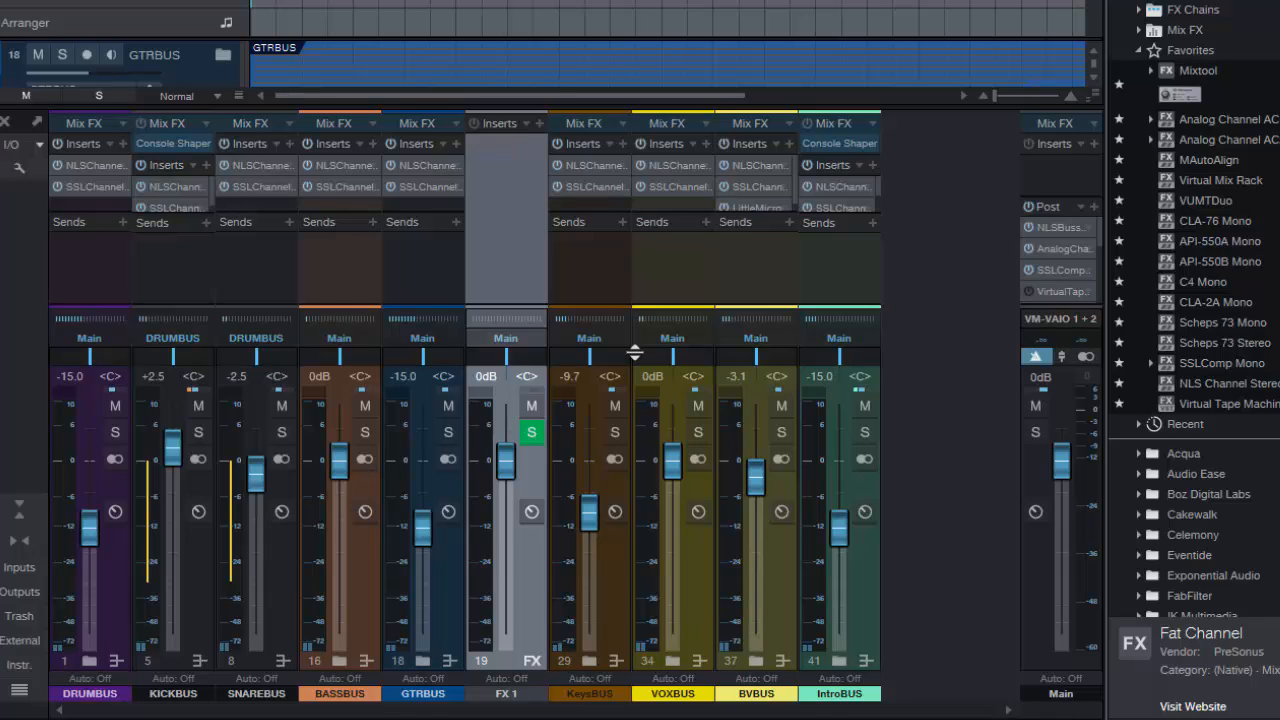
{"action": "left_click", "coordinate": [1215, 221]}
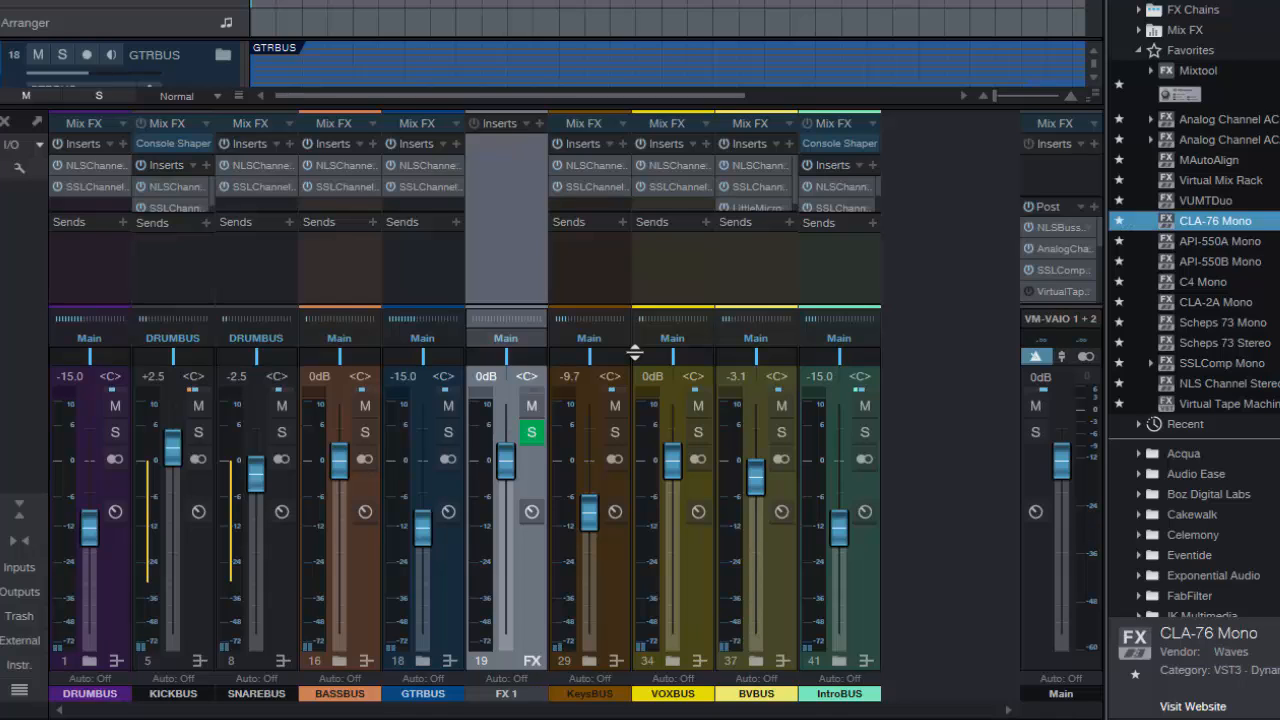
{"action": "left_click_drag", "start_coordinate": [1215, 221], "coordinate": [500, 247]}
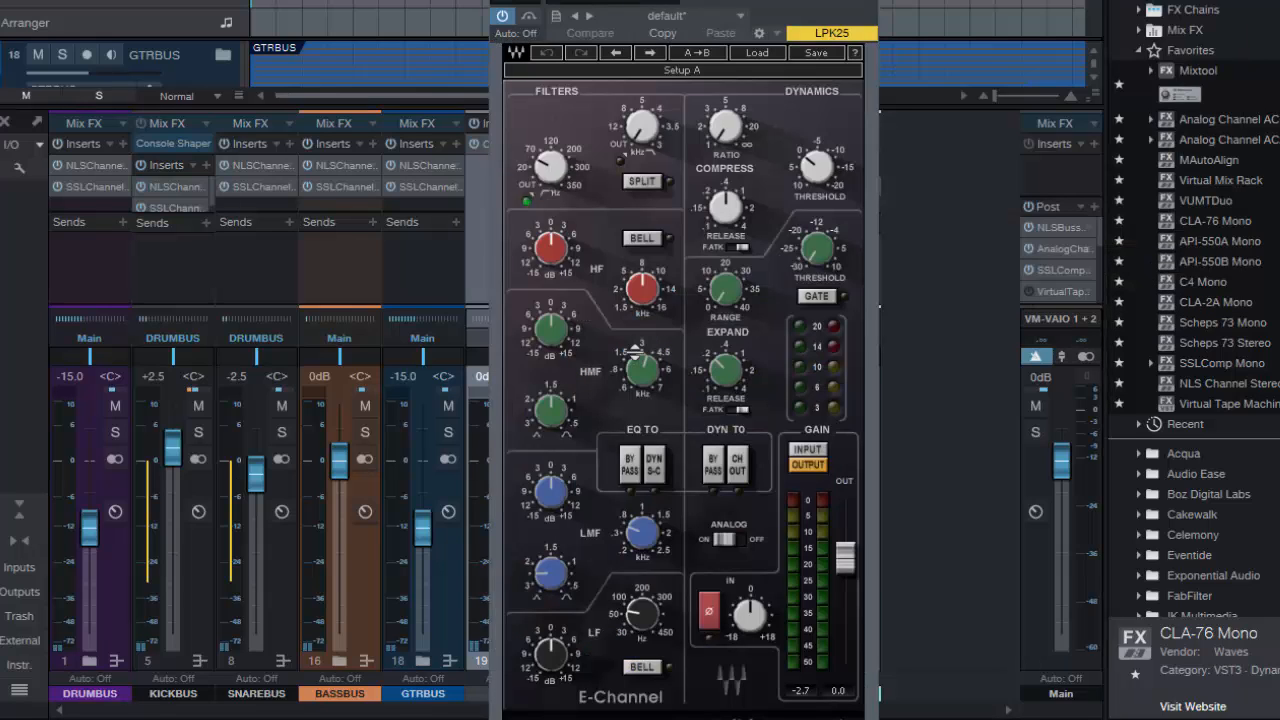
{"action": "left_click", "coordinate": [713, 463]}
{"action": "key", "text": "Escape"}
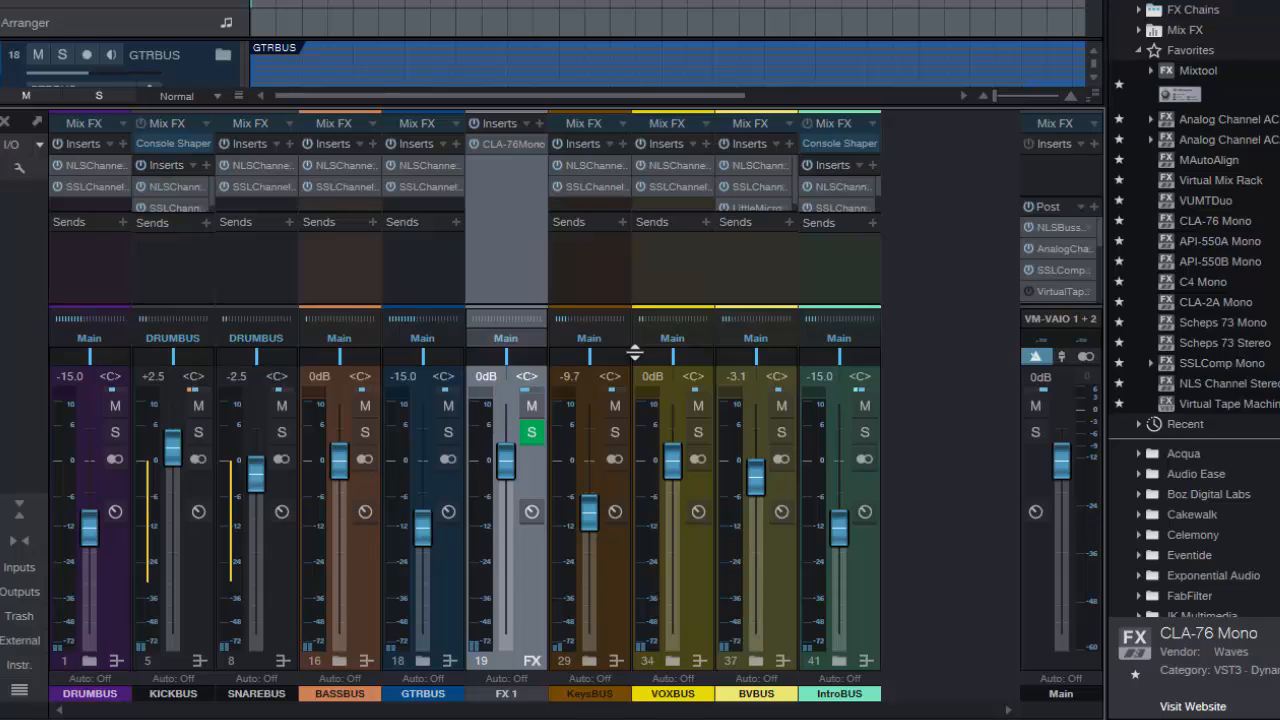
- Add a send from the GTRBUS to FX 1 and rename that FX channel as 1176
{"action": "left_click", "coordinate": [455, 222]}
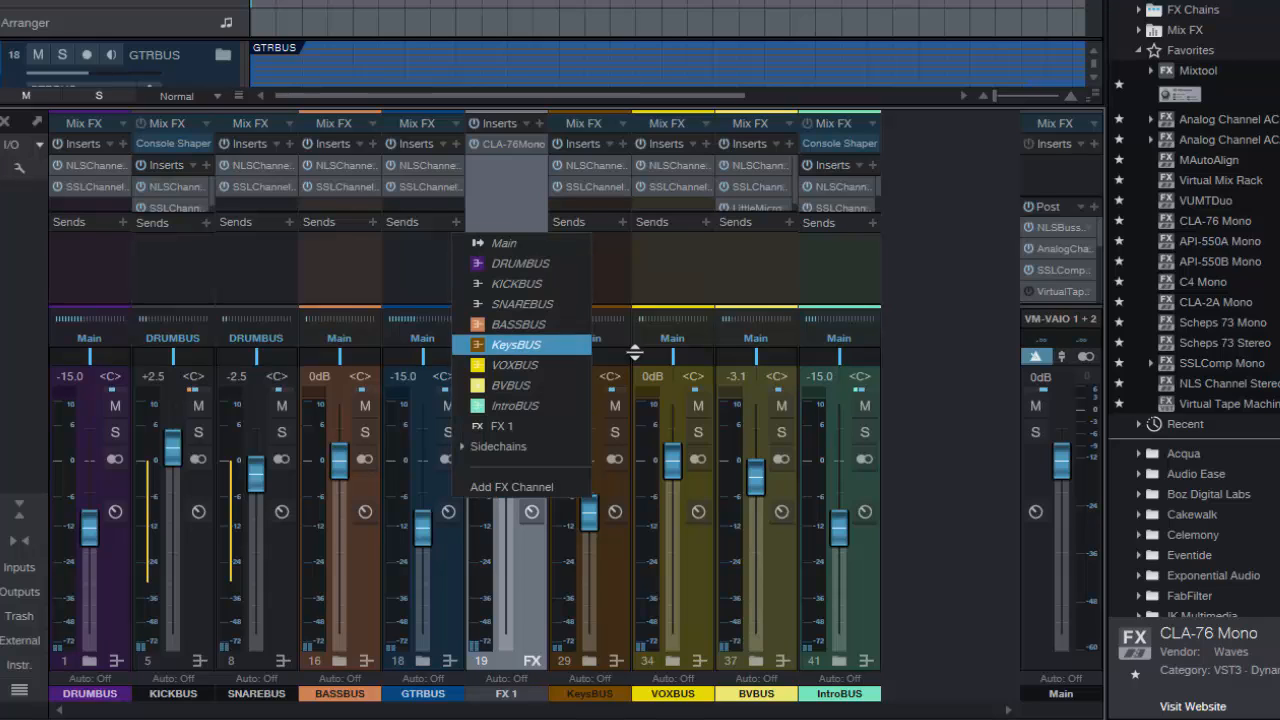
{"action": "key", "text": "Return"}
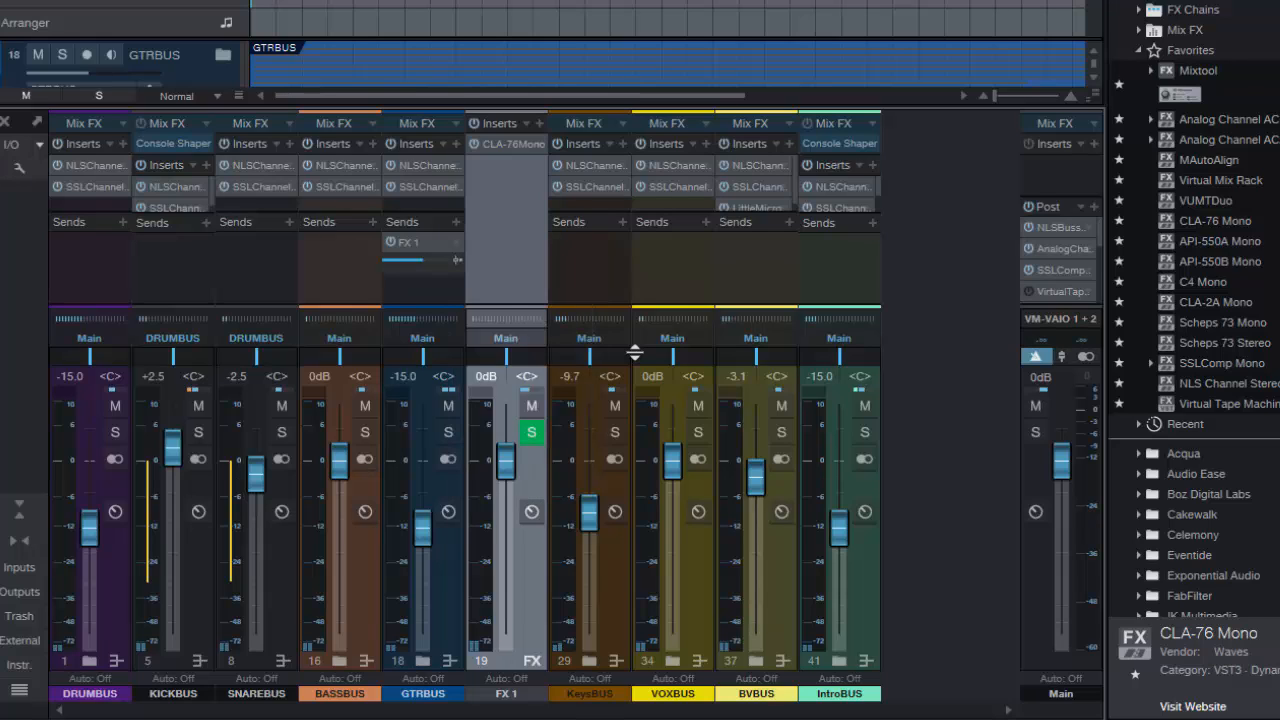
{"action": "key", "text": "F2"}
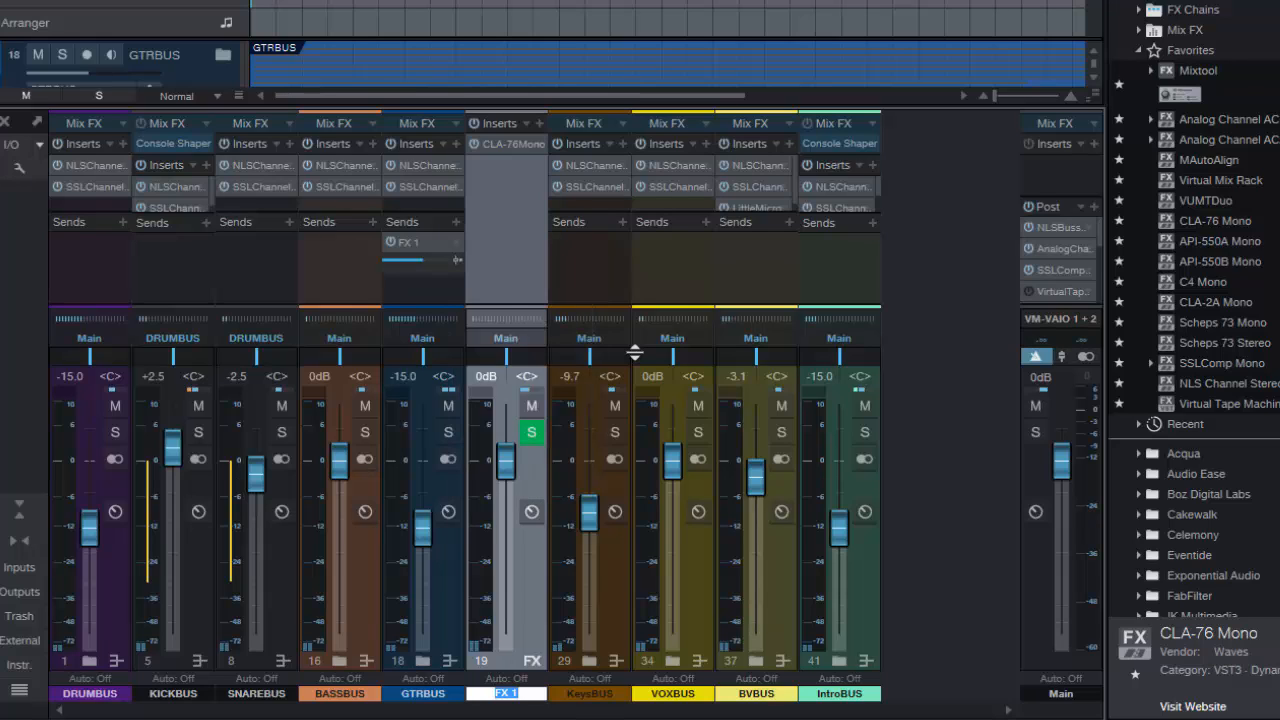
{"action": "type", "text": "1176"}
{"action": "key", "text": "Return"}
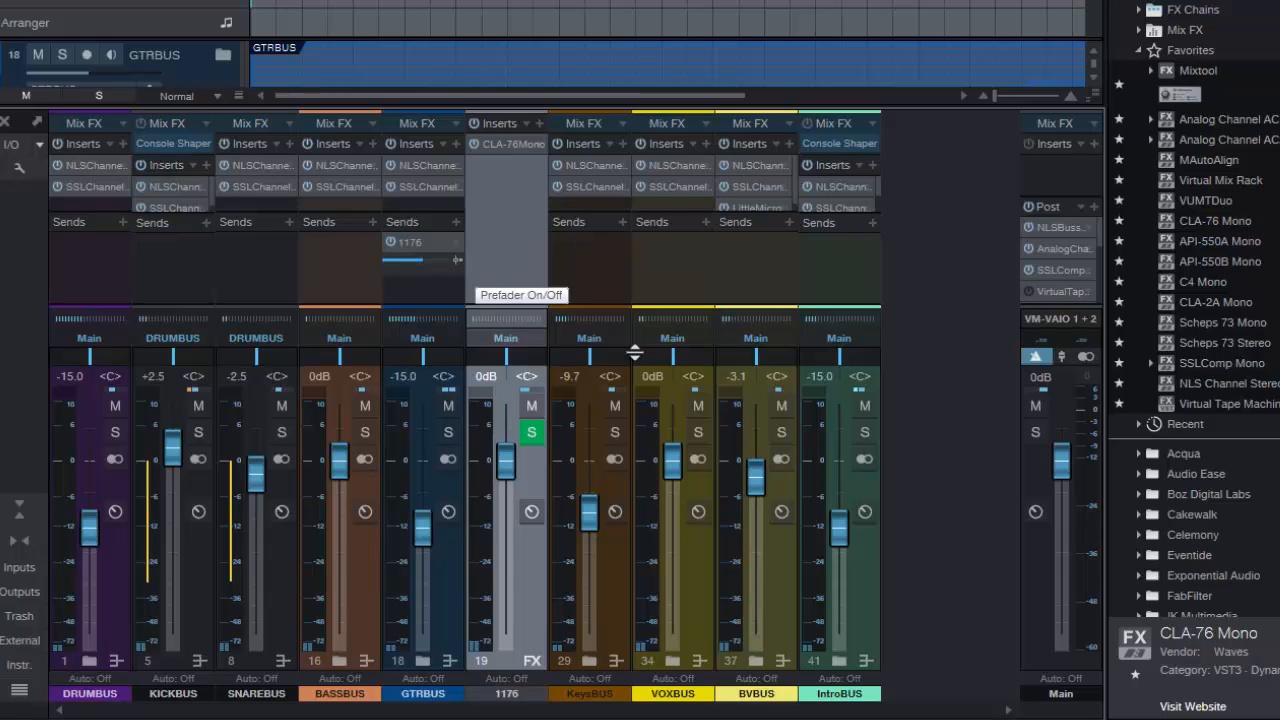
- Make the GTRBUS send to 1176 pre-fader, and lower the 1176 channel fader to -18.1 dB during playback
{"action": "left_click", "coordinate": [457, 260]}
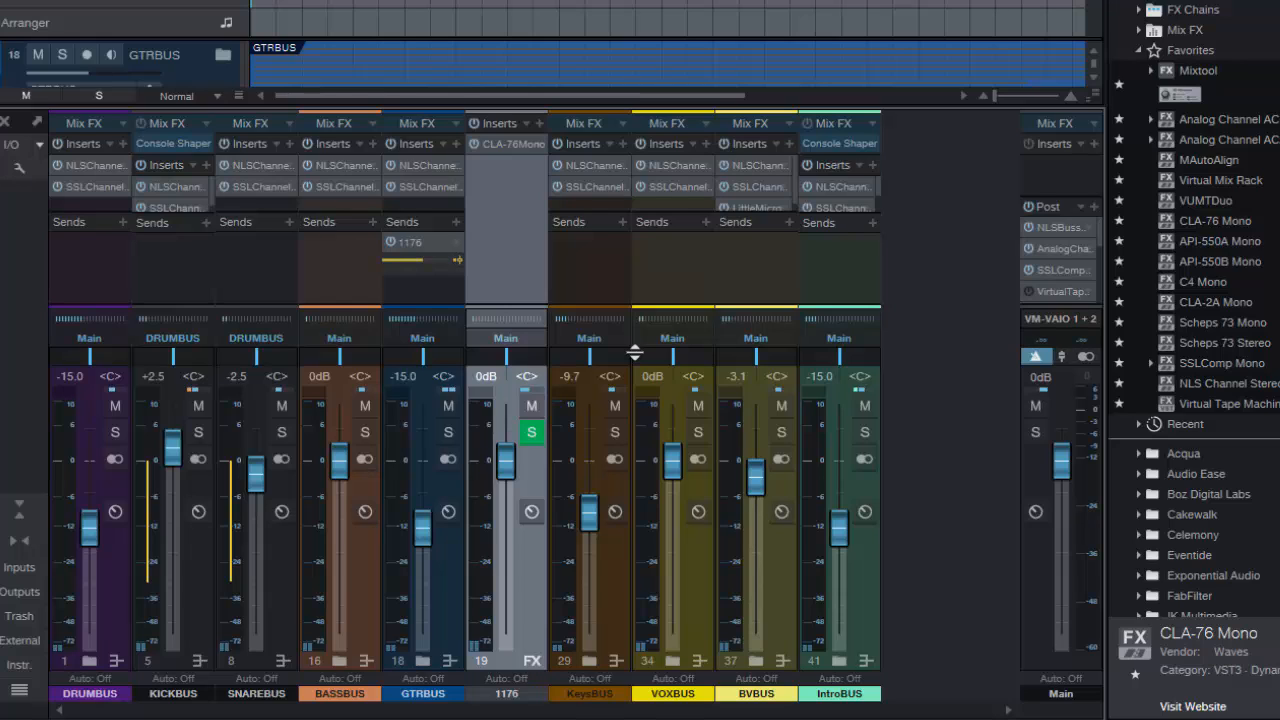
{"action": "key", "text": "space"}
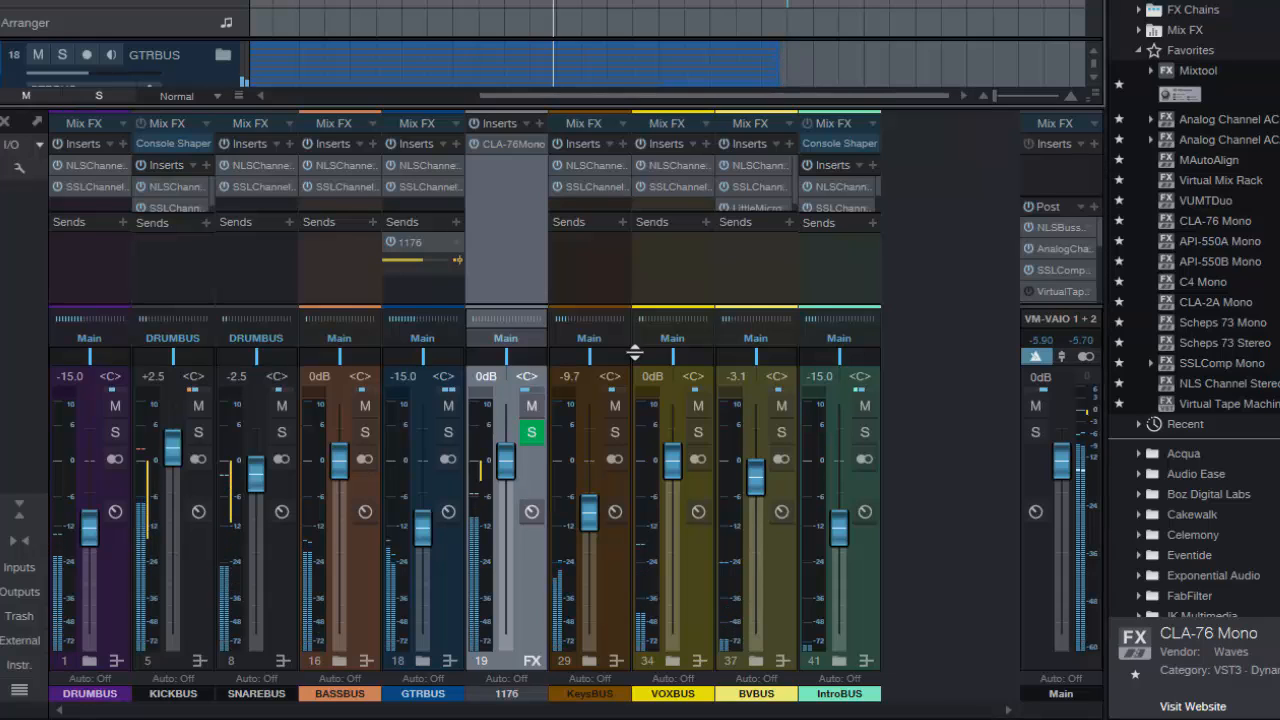
{"action": "key", "text": "ctrl+z"}
{"action": "key", "text": "Down"}
{"action": "key", "text": "Down"}
{"action": "key", "text": "Down"}
{"action": "key", "text": "Down"}
{"action": "key", "text": "Down"}
{"action": "key", "text": "Down"}
{"action": "key", "text": "Down"}
{"action": "key", "text": "Down"}
{"action": "key", "text": "Down"}
{"action": "key", "text": "Down"}
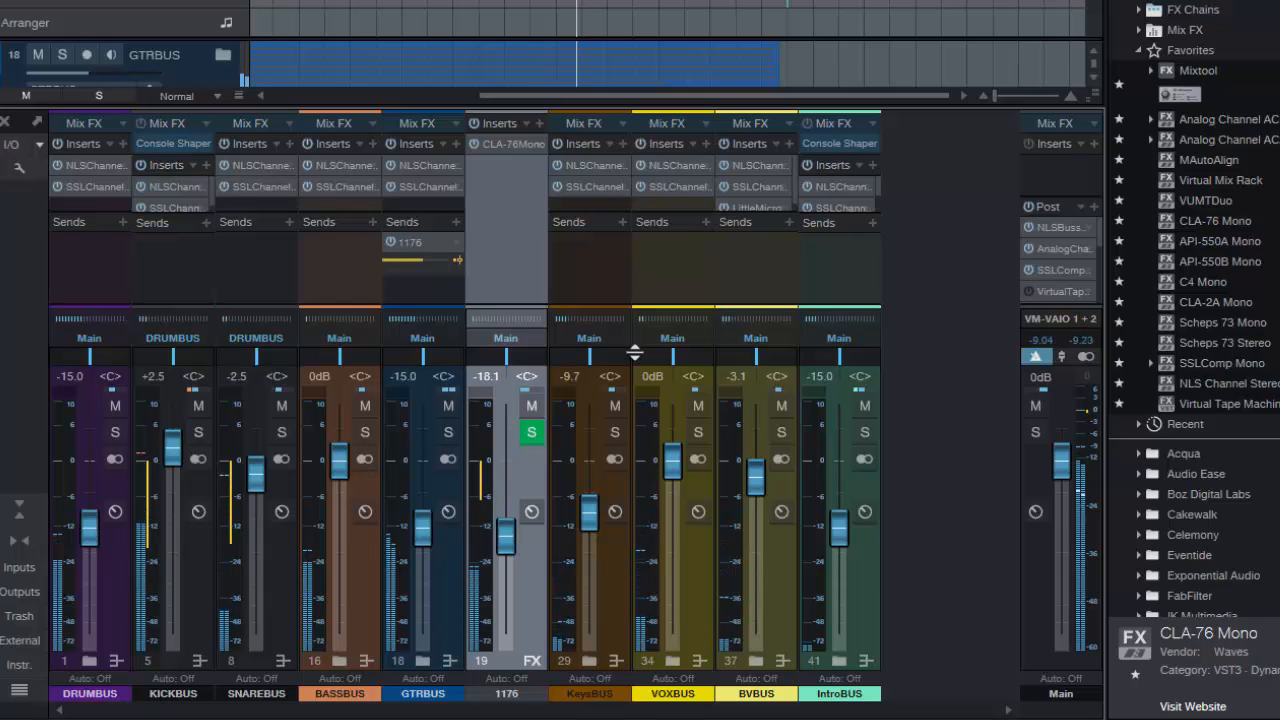
- Examine the CLA-76 compressor settings, then play the song from the start and switch off the 1176 send on the GTRBUS
{"action": "key", "text": "F11"}
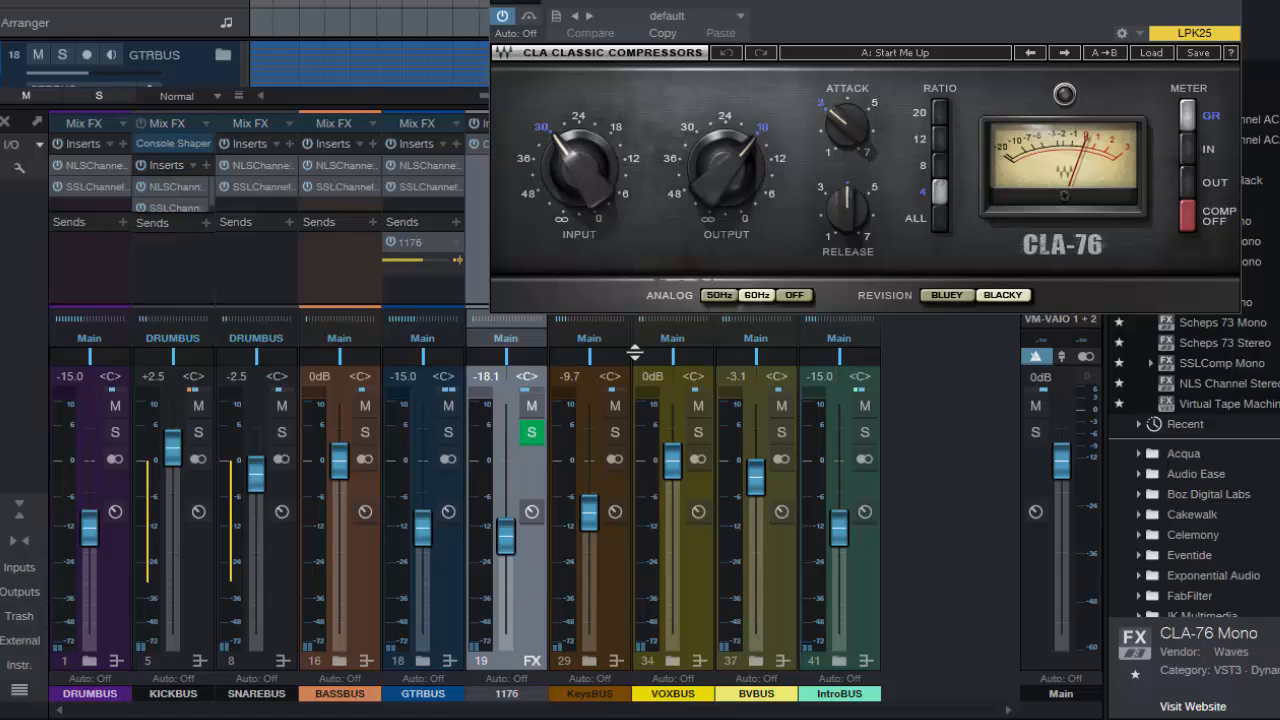
{"action": "key", "text": "Escape"}
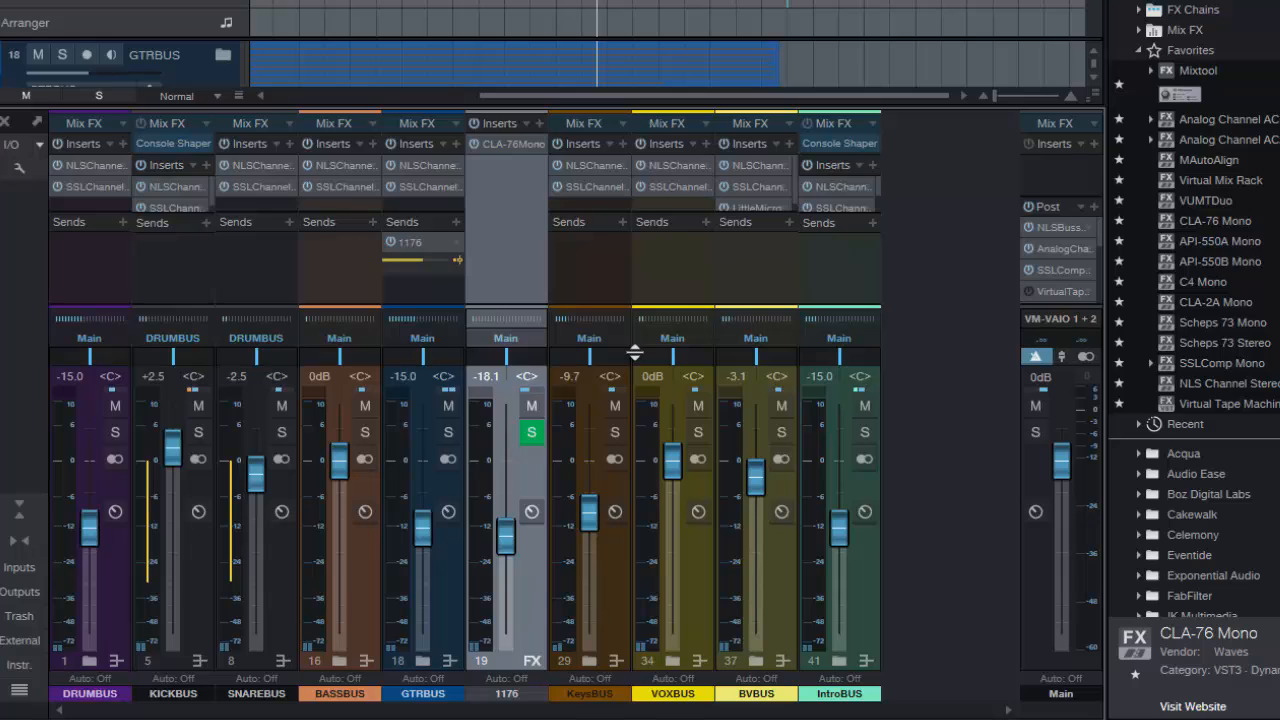
{"action": "key", "text": "KP_0"}
{"action": "key", "text": "KP_0"}
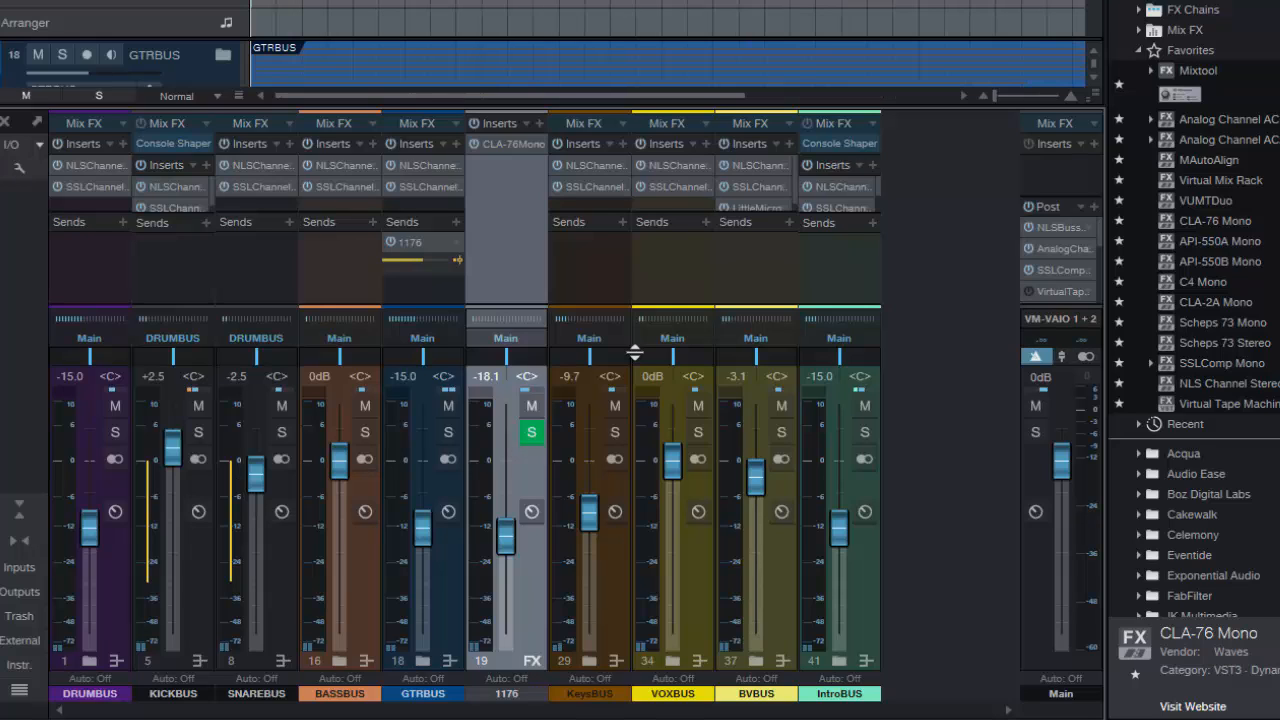
{"action": "key", "text": "space"}
{"action": "key", "text": "alt+b"}
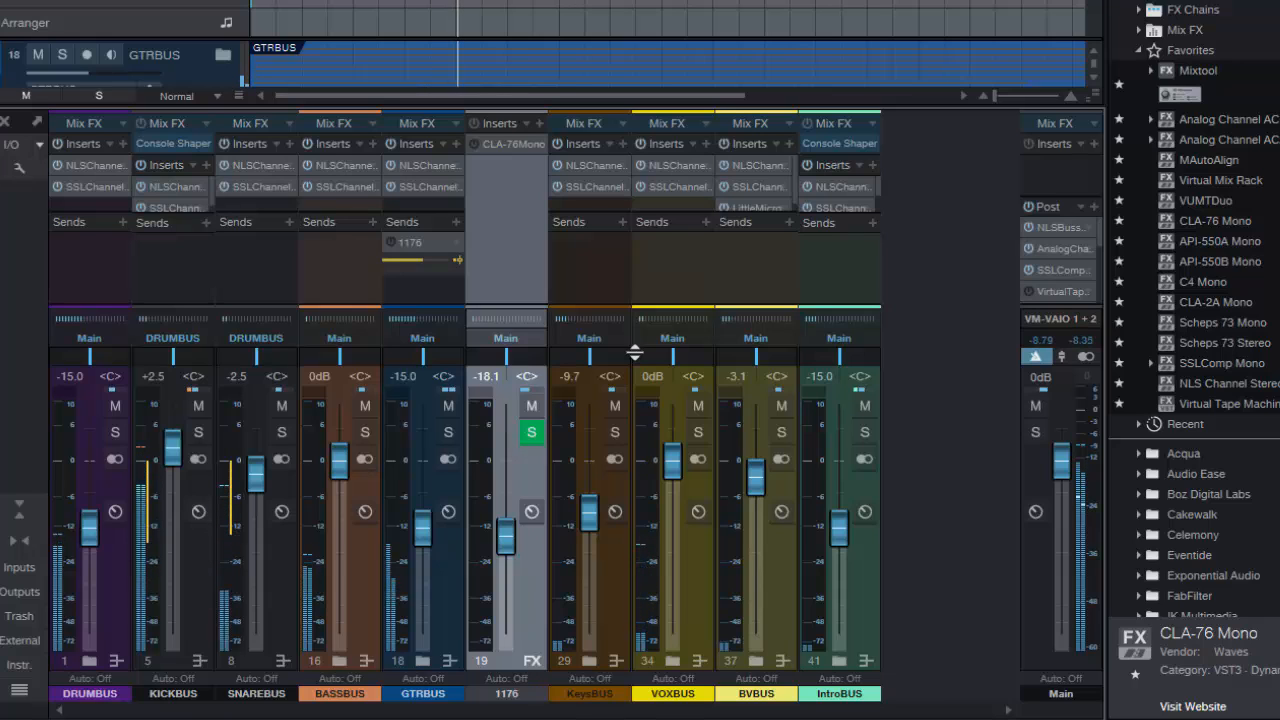
{"action": "key", "text": "space"}
- Activate both Virtual Tape Machines in the Main post-fader effects routing, then examine the tape machine's settings and close its window
{"action": "double_click", "coordinate": [1060, 229]}
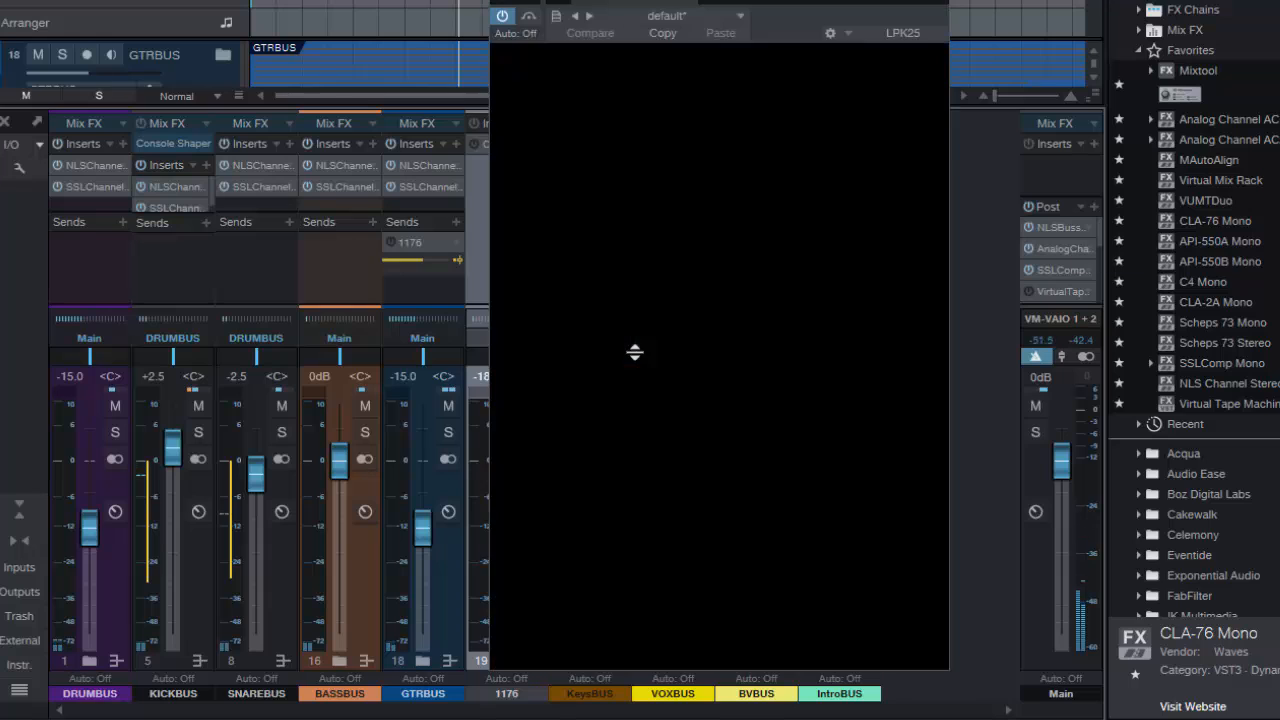
{"action": "left_click", "coordinate": [528, 3]}
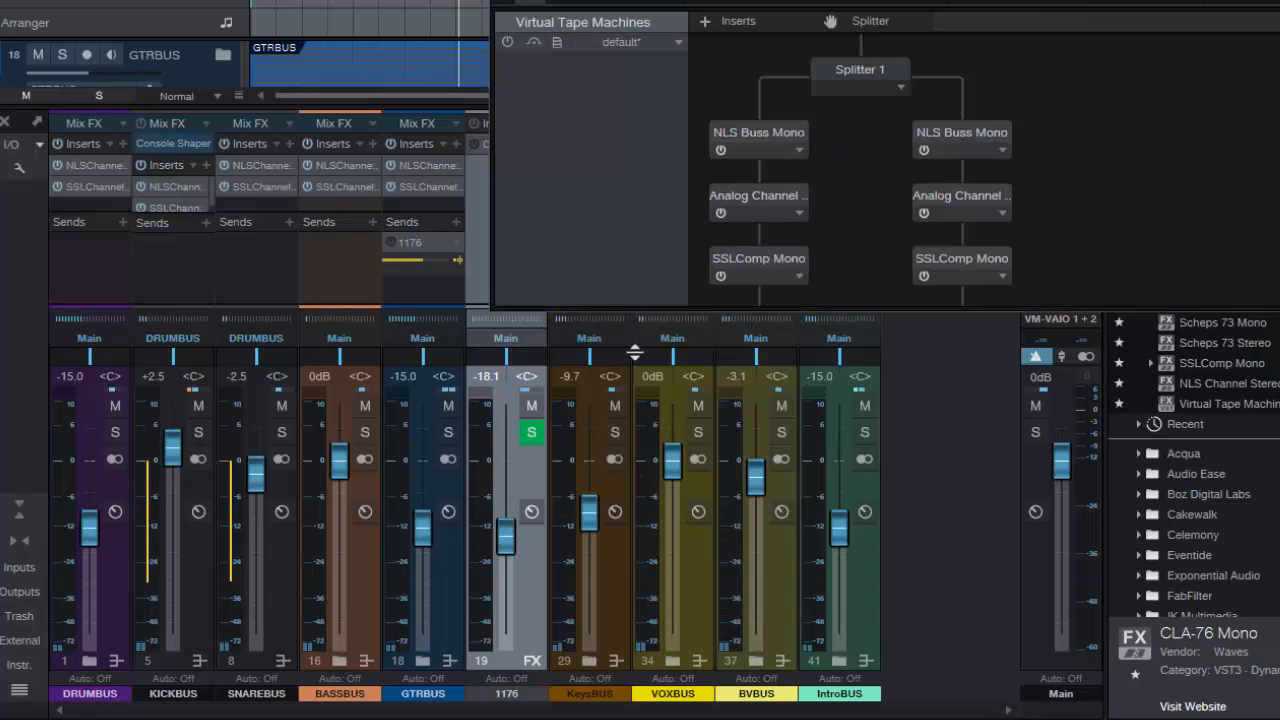
{"action": "scroll", "coordinate": [860, 160], "scroll_direction": "down", "scroll_amount": 3}
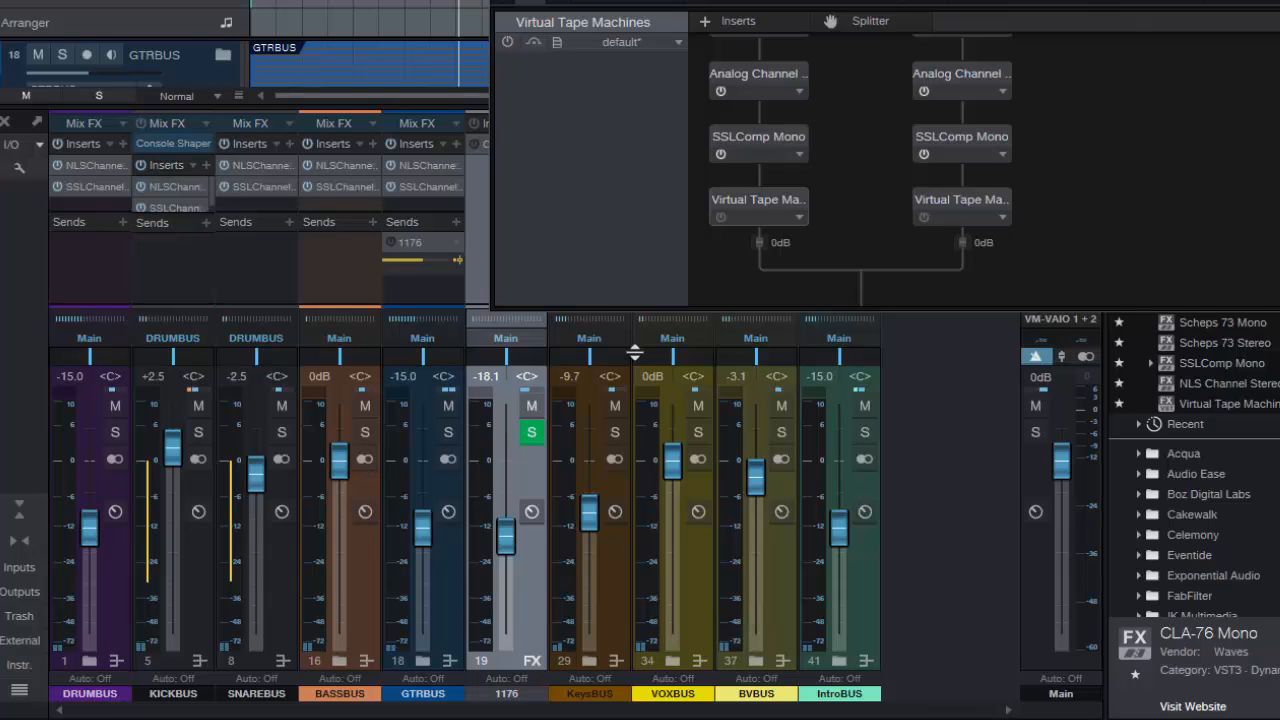
{"action": "left_click", "coordinate": [720, 217]}
{"action": "left_click", "coordinate": [923, 217]}
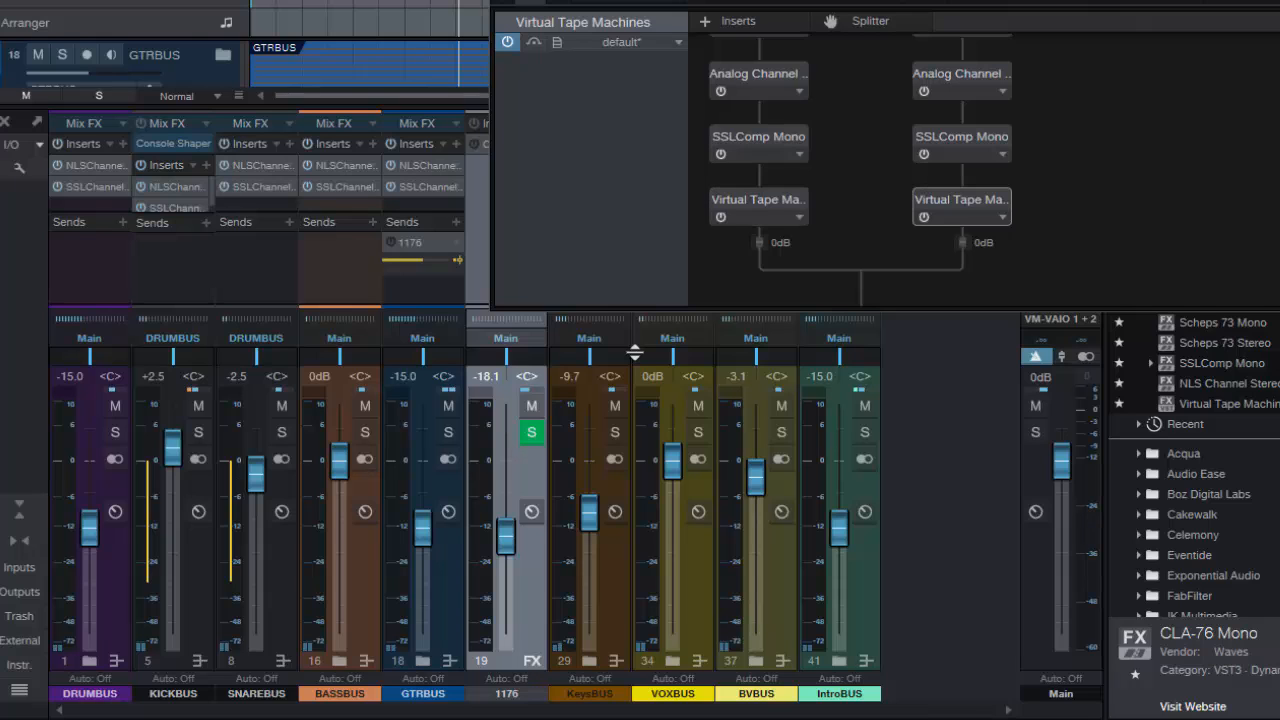
{"action": "double_click", "coordinate": [759, 200]}
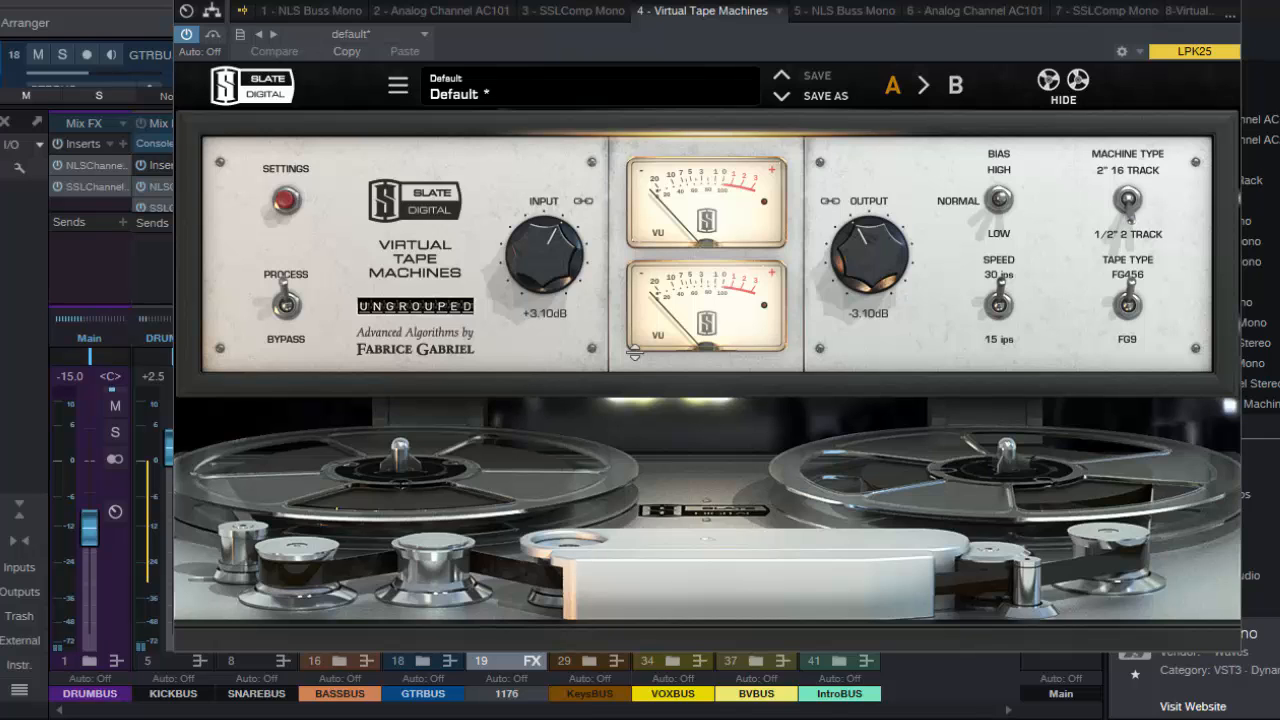
{"action": "key", "text": "Escape"}
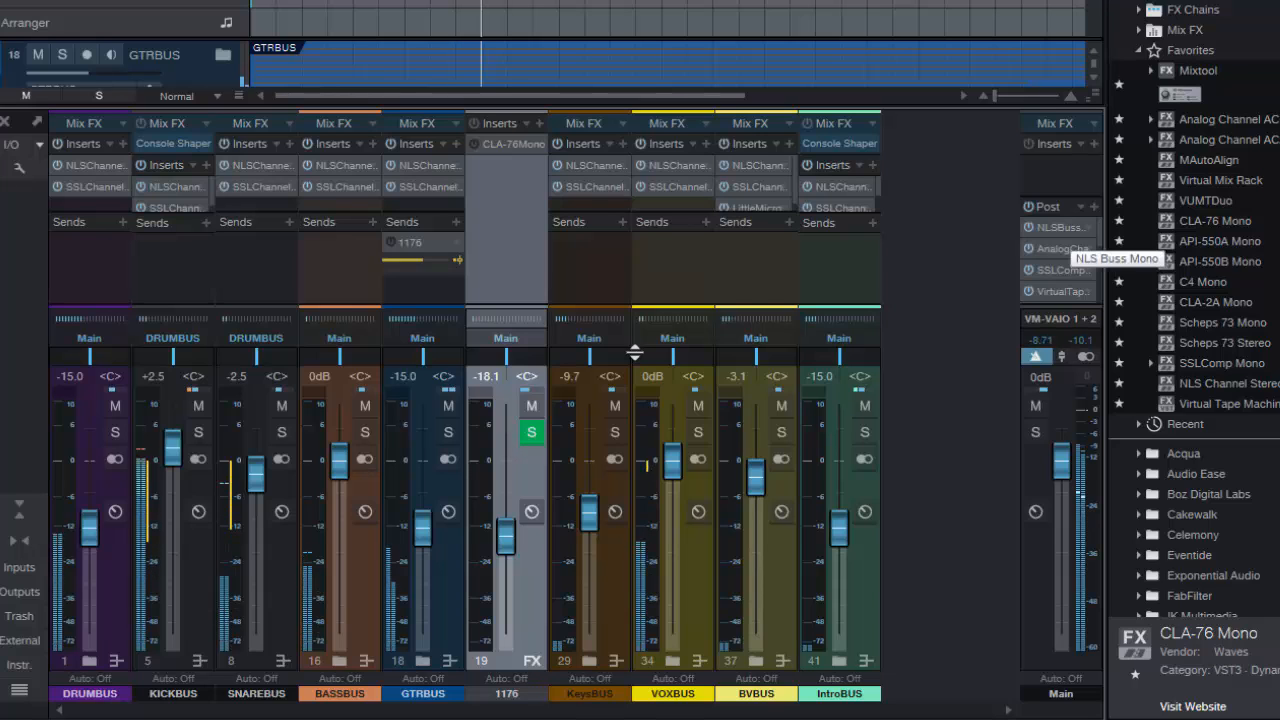
- Compare playback with both Virtual Tape Machines on the Main bus bypassed and reactivated, then review the tape machine and close its window
{"action": "double_click", "coordinate": [1060, 229]}
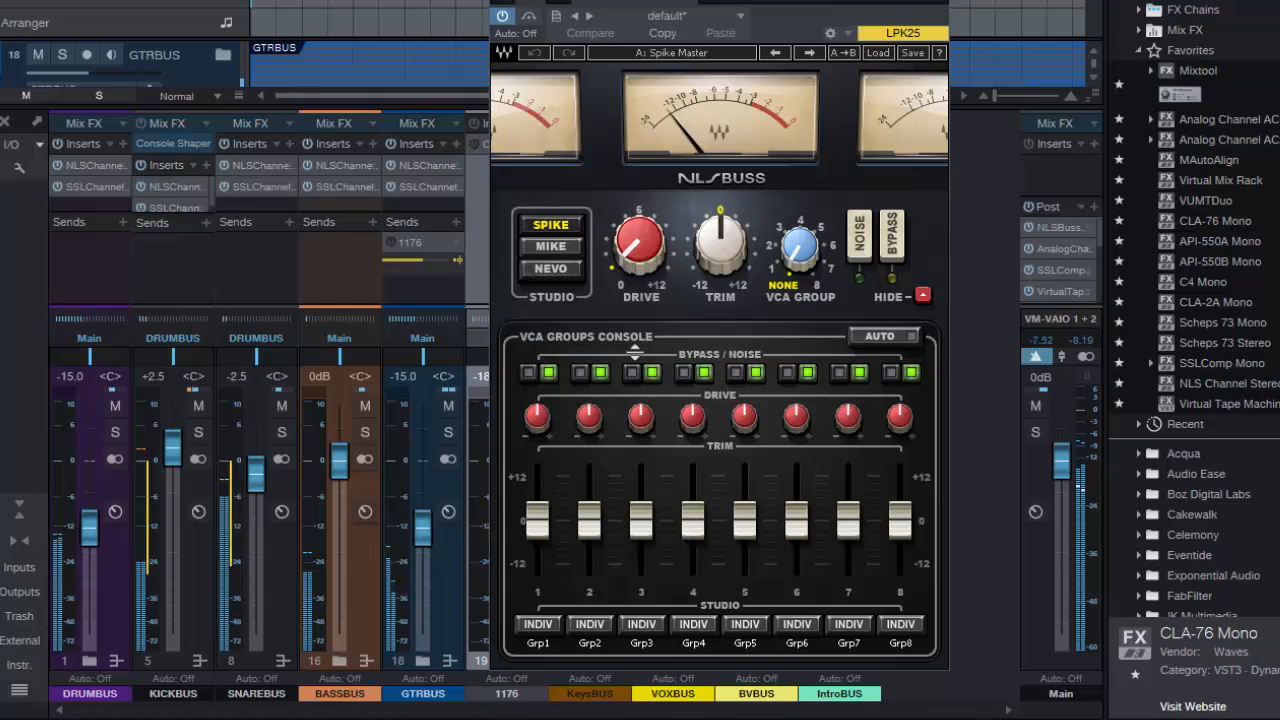
{"action": "left_click", "coordinate": [503, 2]}
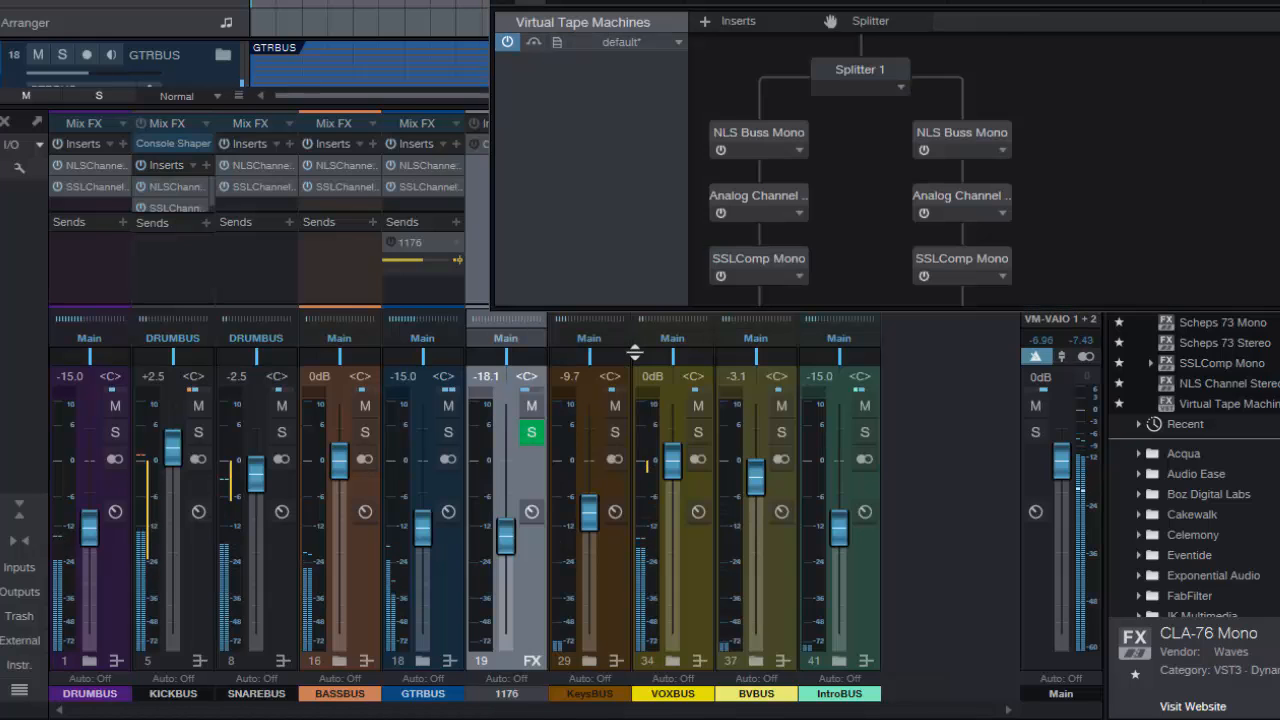
{"action": "scroll", "coordinate": [860, 170], "scroll_direction": "down", "scroll_amount": 2}
{"action": "left_click", "coordinate": [508, 42]}
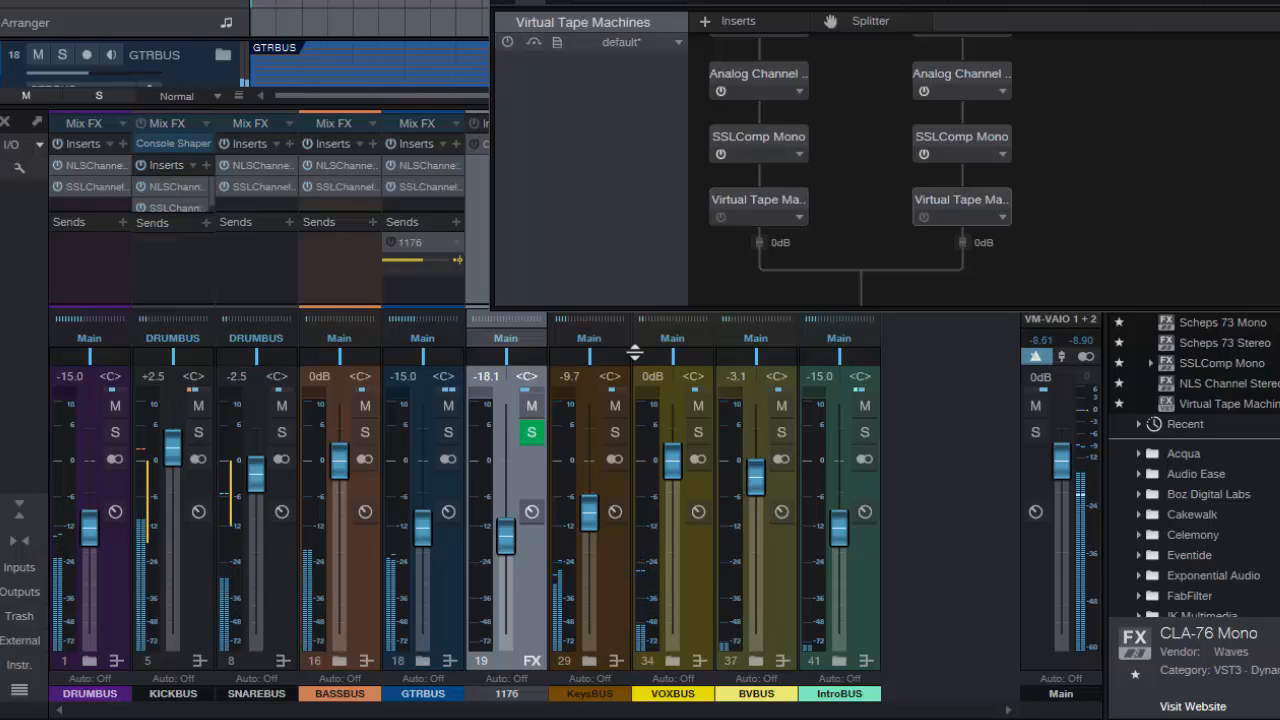
{"action": "left_click", "coordinate": [924, 217]}
{"action": "left_click", "coordinate": [720, 217]}
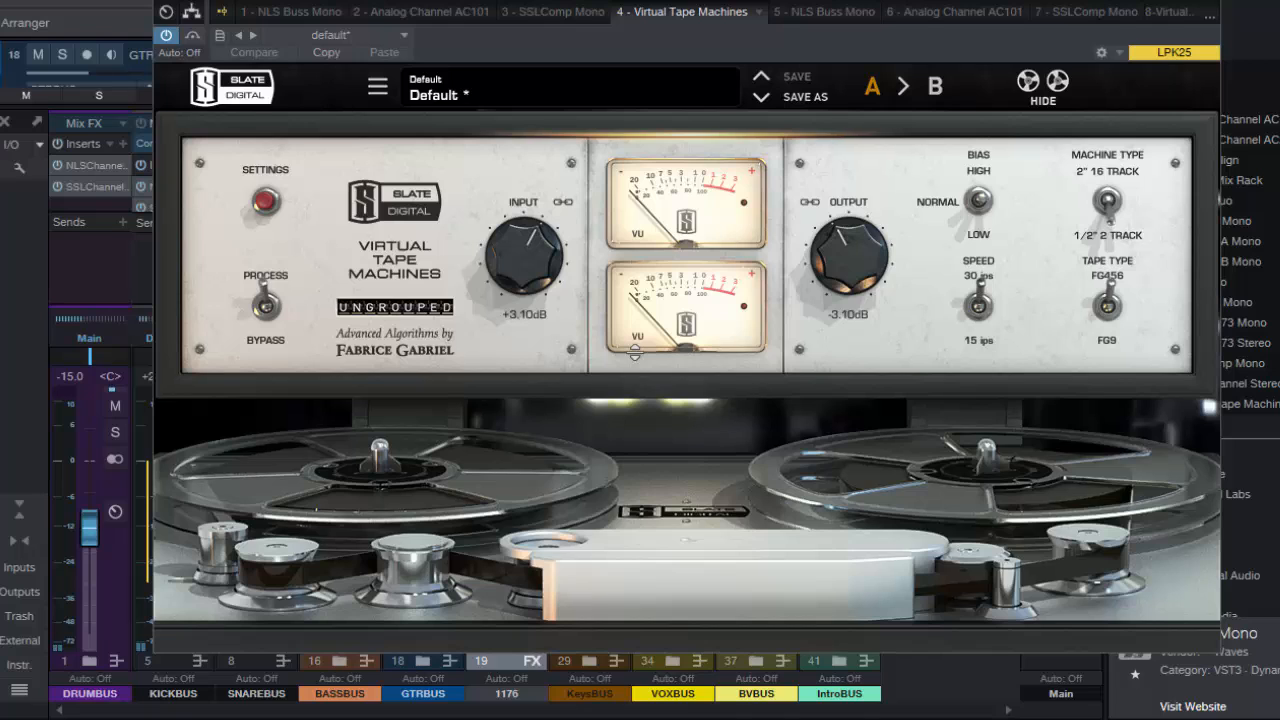
{"action": "left_click", "coordinate": [1210, 3]}
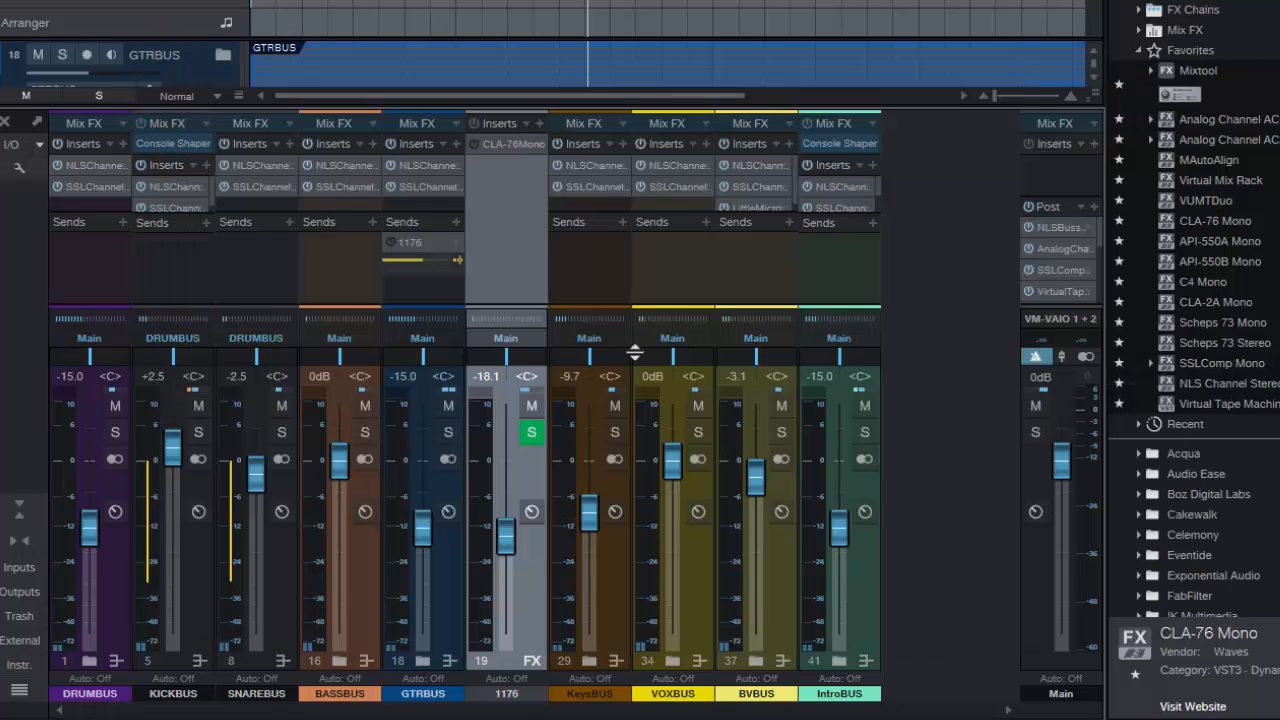